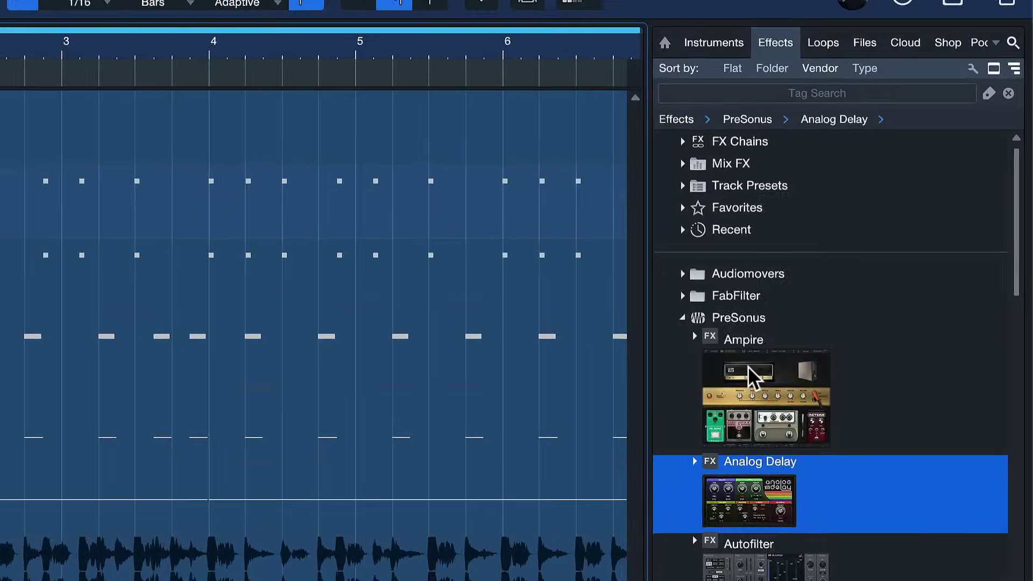
# Step: Try dropping Ampire onto the Kick track, then show the Instruments list with Track Presets
pyautogui.click(891, 250)
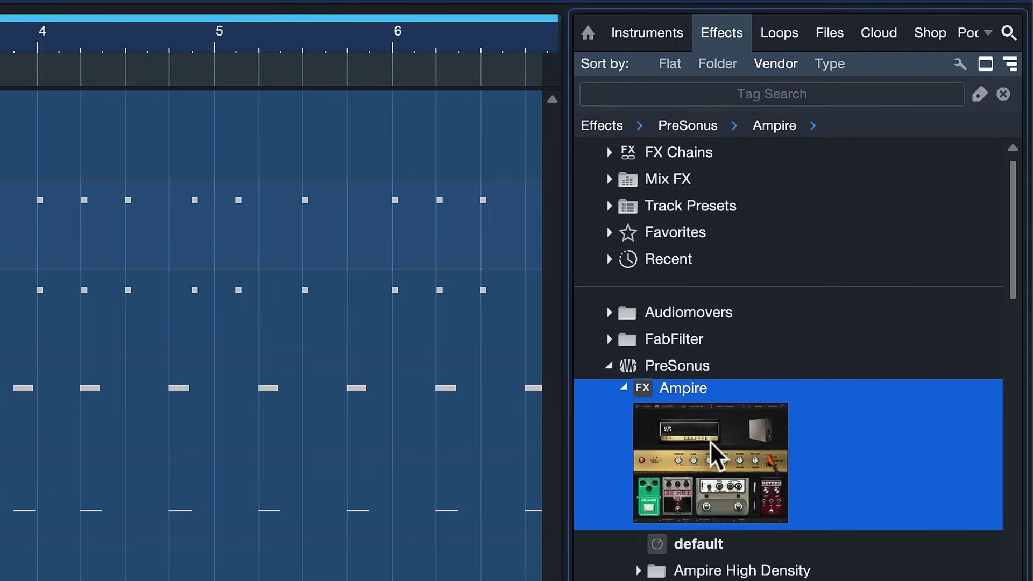
pyautogui.moveTo(737, 459); pyautogui.dragTo(857, 256)
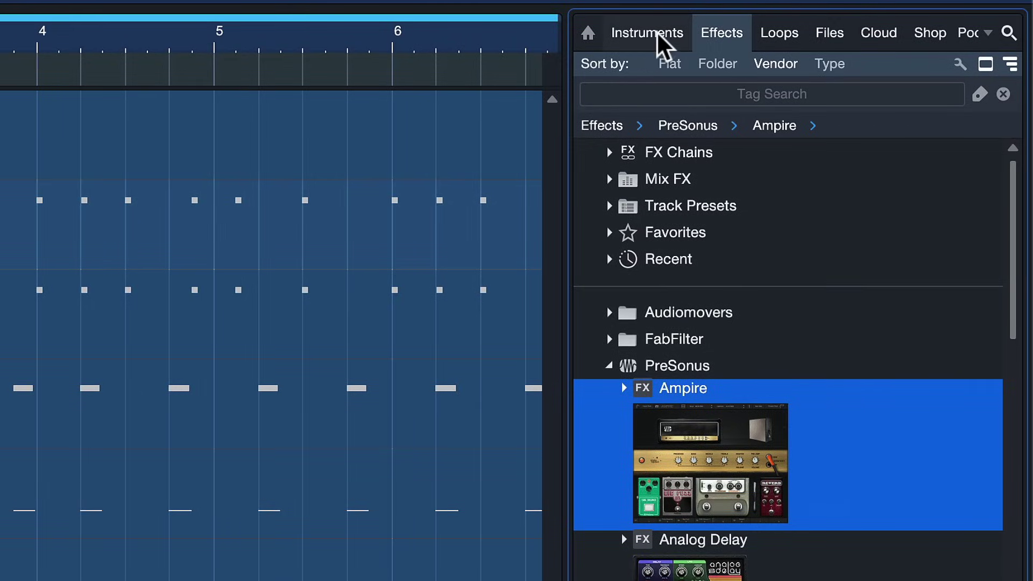
pyautogui.click(648, 34)
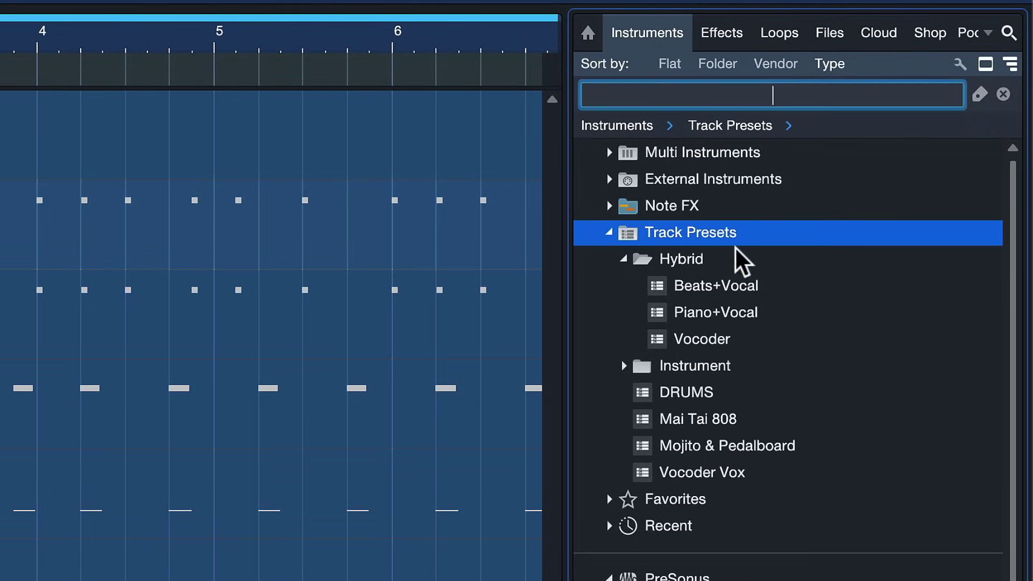
# Step: Test-drag Impact over the tracks and nudge the ParallelMeat event to span bars 1–8
pyautogui.moveTo(839, 419); pyautogui.dragTo(761, 311)
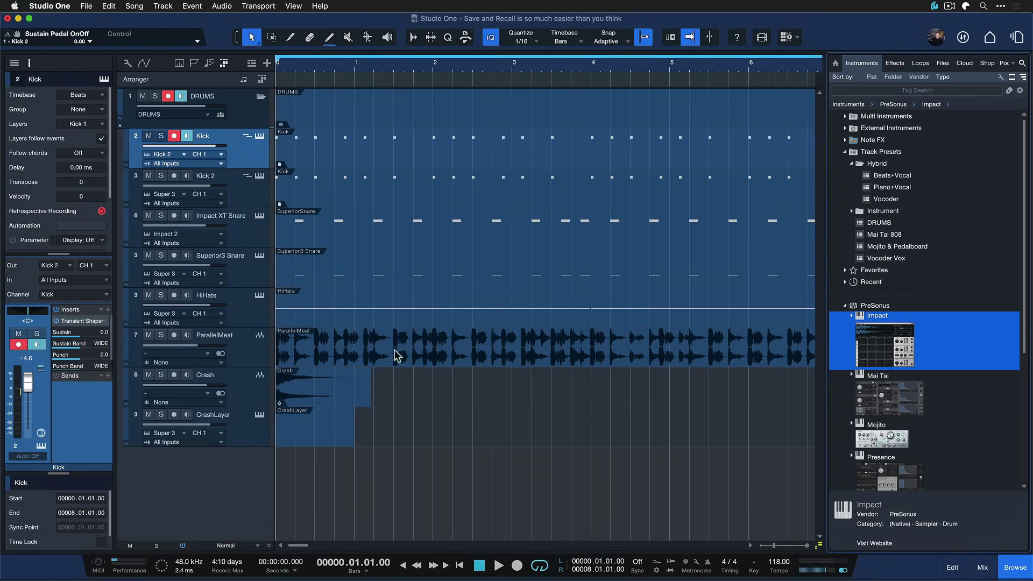
pyautogui.press('w')
pyautogui.press('w')
pyautogui.press('w')
pyautogui.moveTo(357, 351); pyautogui.dragTo(311, 347)
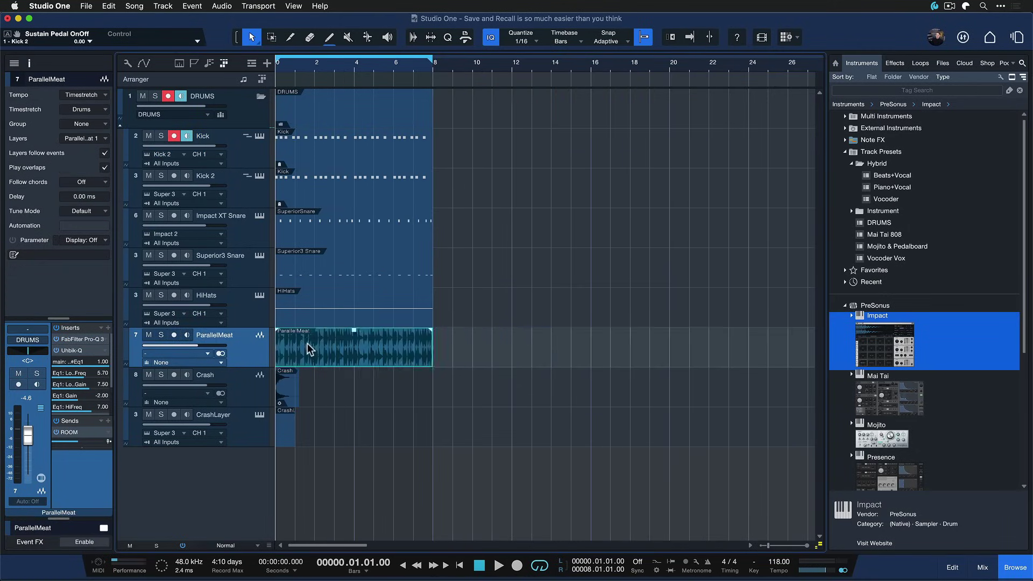
pyautogui.press('e')
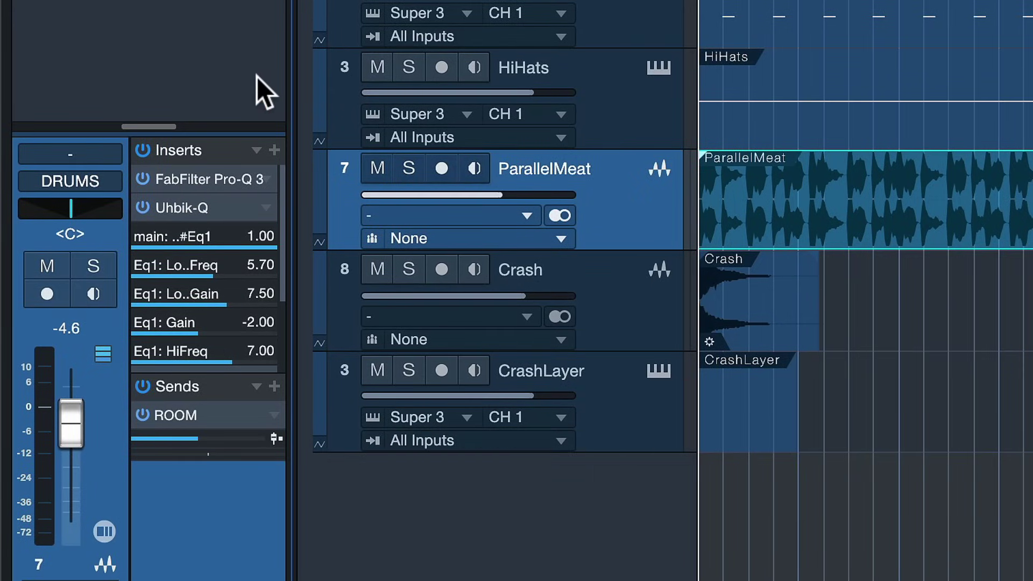
pyautogui.scroll(-1, 214, 131)
pyautogui.moveTo(217, 57); pyautogui.dragTo(220, 69)
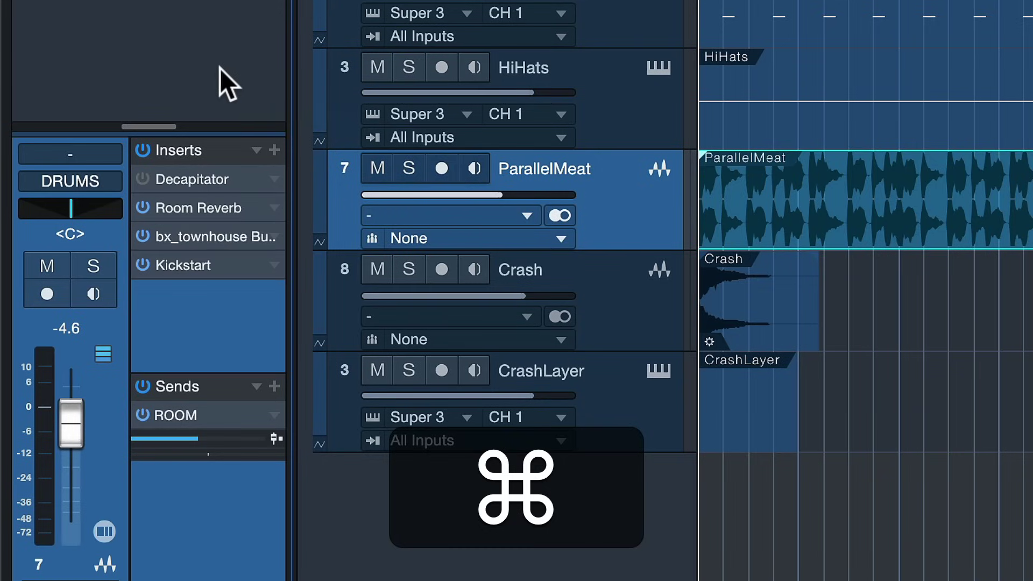
pyautogui.moveTo(211, 186); pyautogui.dragTo(213, 119)
pyautogui.moveTo(214, 162); pyautogui.dragTo(214, 62)
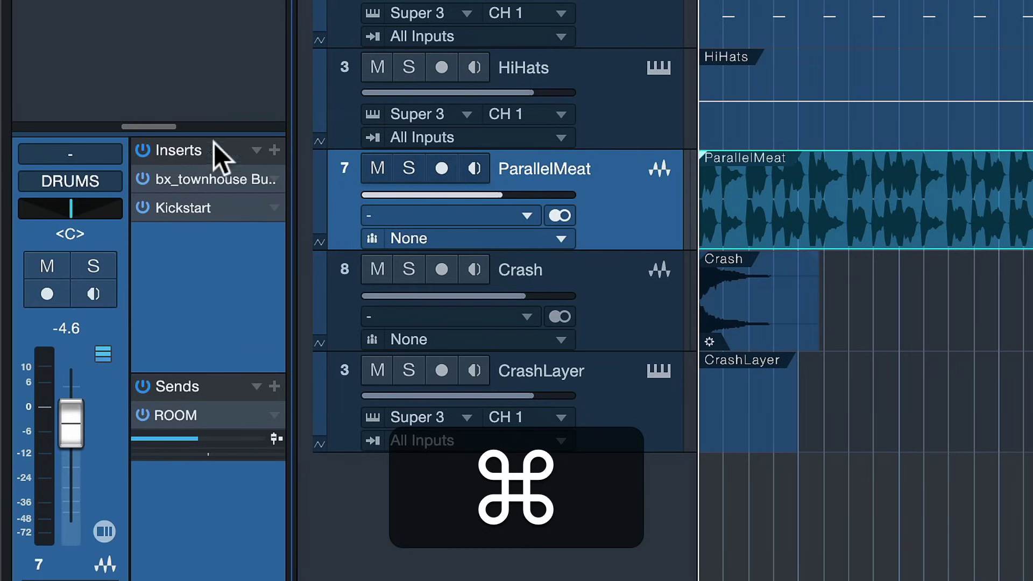
pyautogui.moveTo(214, 143); pyautogui.dragTo(176, 11)
pyautogui.press('super+z')
pyautogui.press('super+z')
pyautogui.press('super+z')
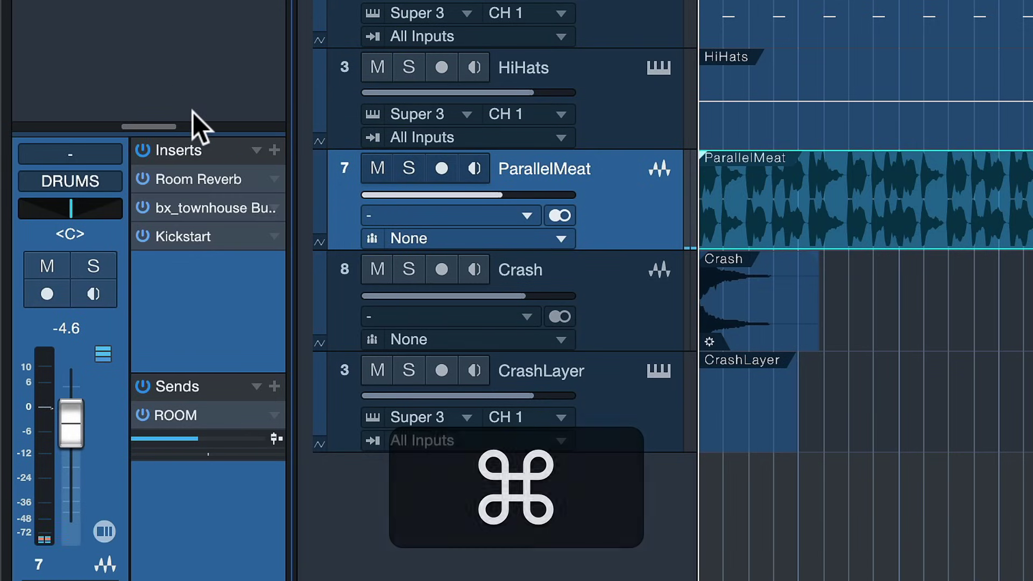
pyautogui.press('super+z')
pyautogui.press('super+z')
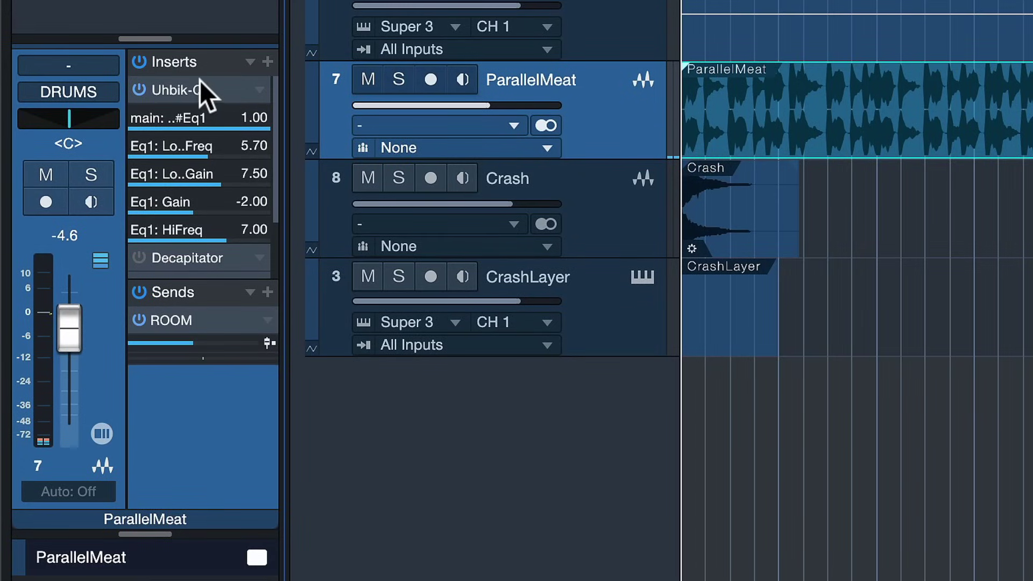
pyautogui.moveTo(203, 278); pyautogui.dragTo(205, 437)
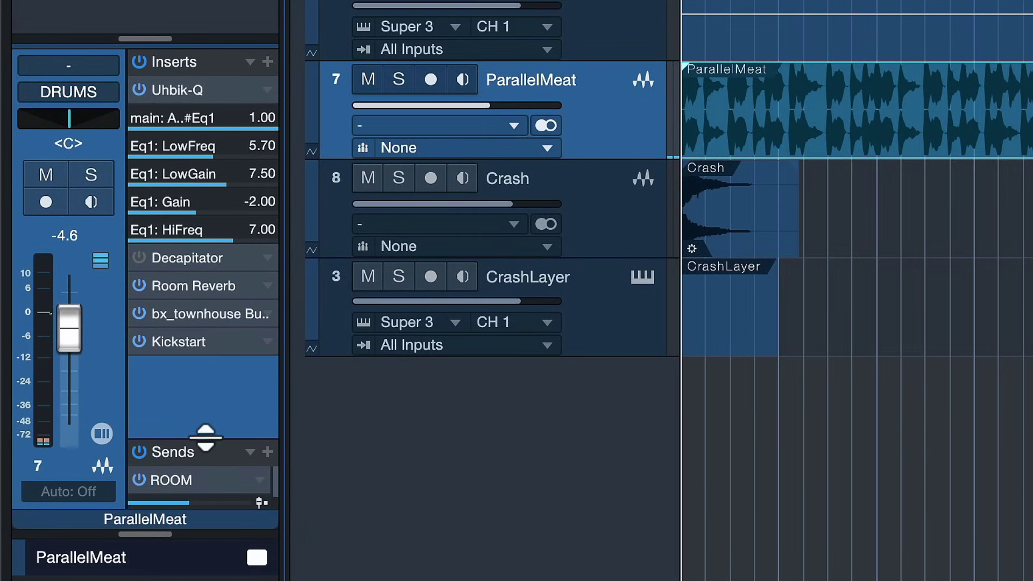
pyautogui.moveTo(189, 292)
pyautogui.mouseDown()
pyautogui.moveTo(187, 322)
pyautogui.moveTo(189, 284)
pyautogui.mouseUp()
pyautogui.moveTo(204, 436); pyautogui.dragTo(201, 368)
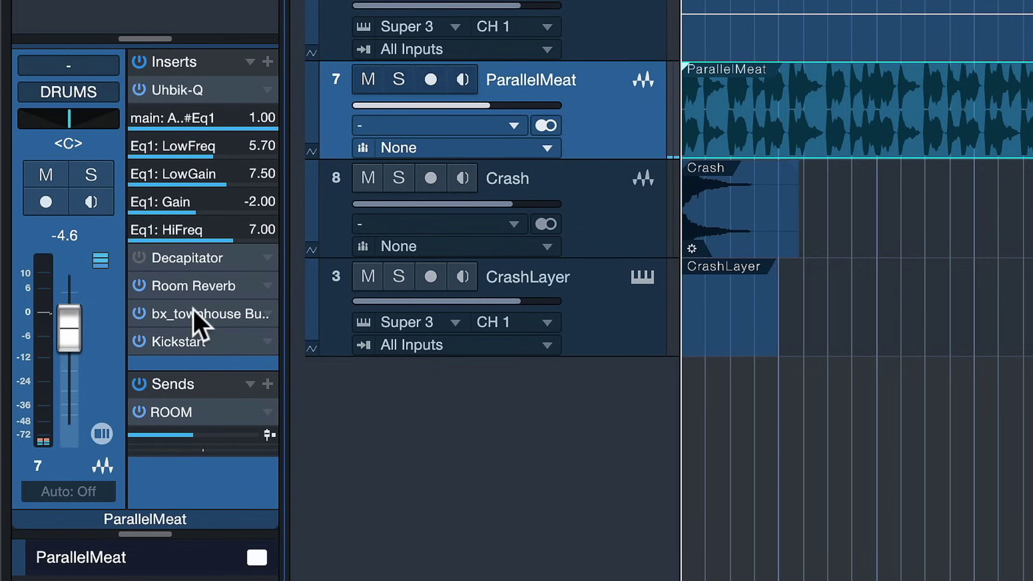
pyautogui.moveTo(193, 309); pyautogui.dragTo(197, 486)
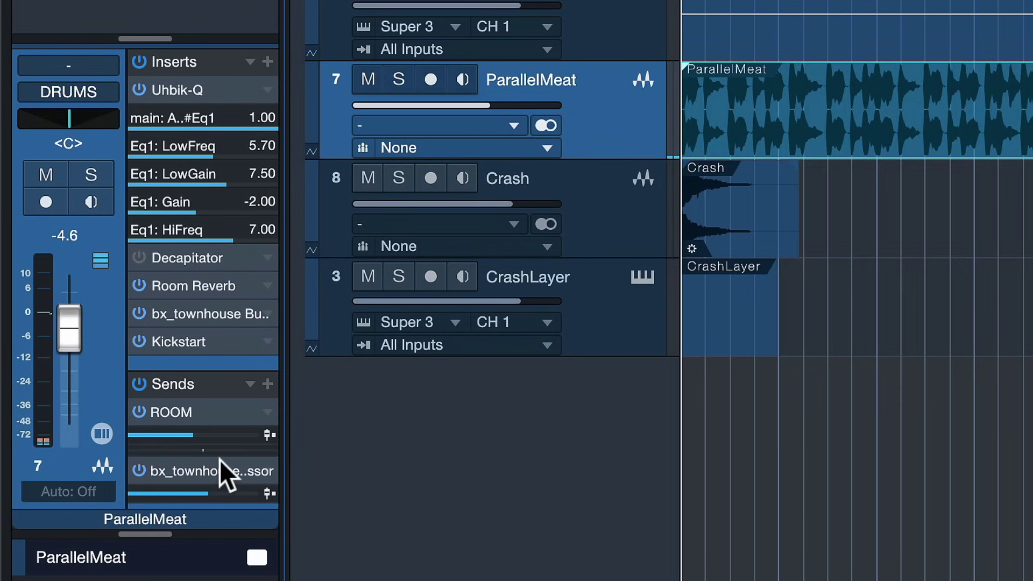
pyautogui.hotkey('ctrl', 'z')
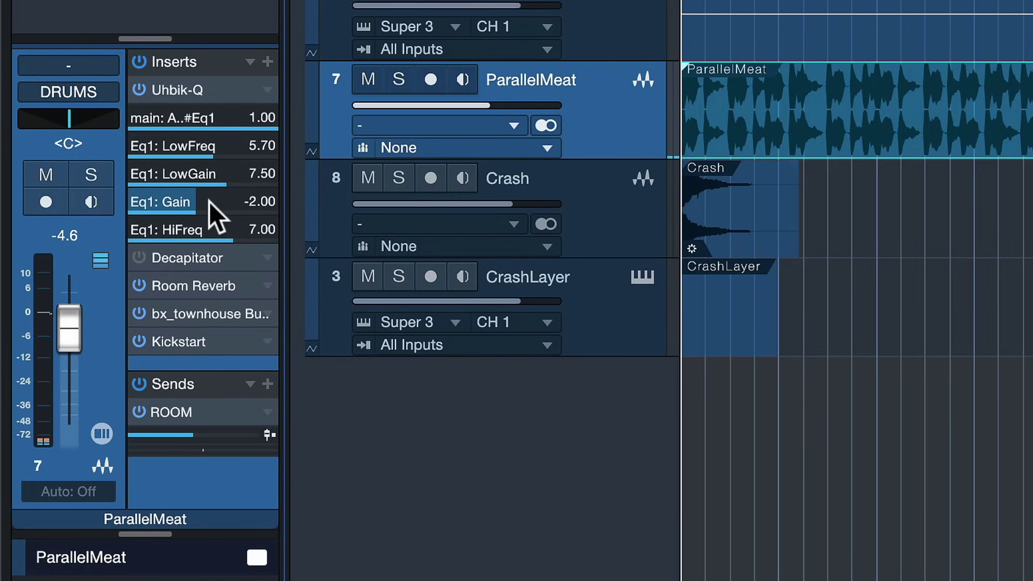
pyautogui.moveTo(179, 238)
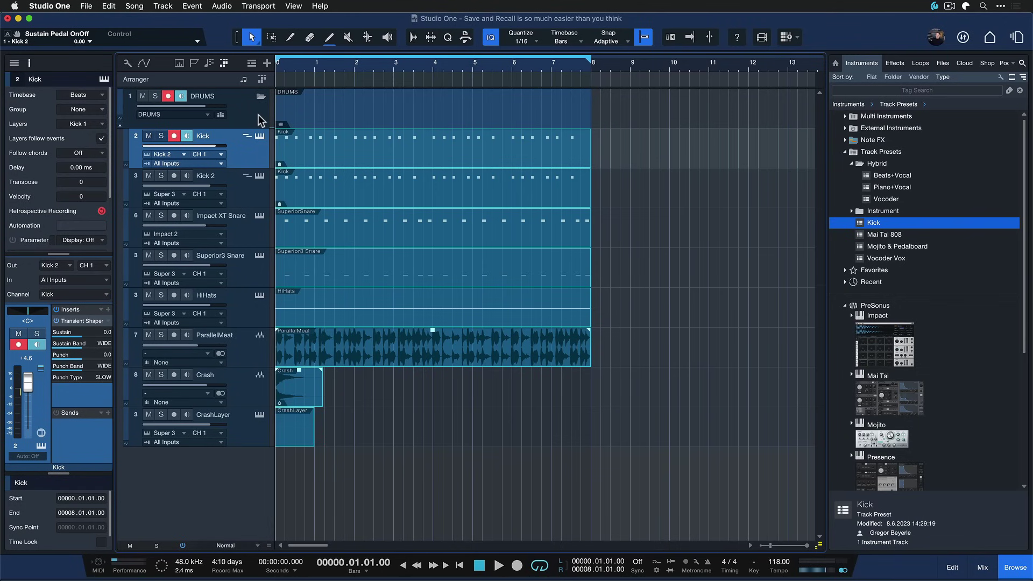
# Step: Store the DRUMS folder as the DRUMS track preset, play all drum events, and open the Mix console
pyautogui.click(259, 115)
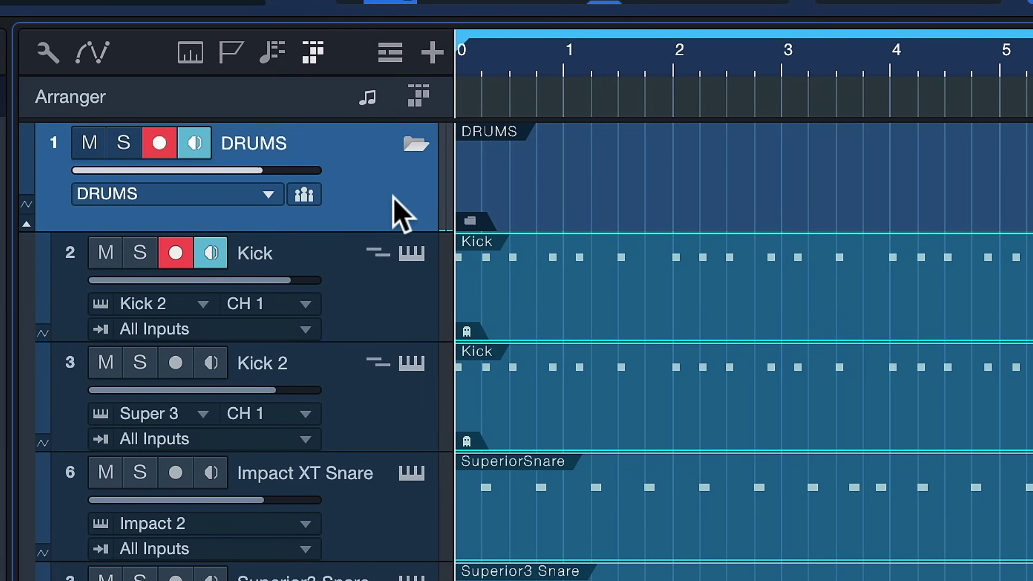
pyautogui.moveTo(401, 216); pyautogui.dragTo(721, 391)
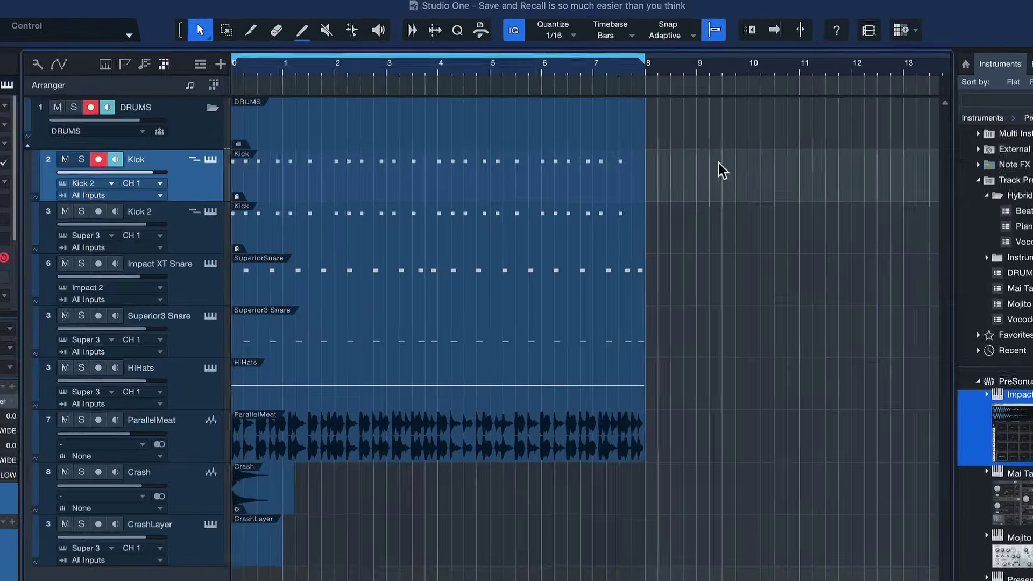
pyautogui.moveTo(797, 151); pyautogui.dragTo(270, 544)
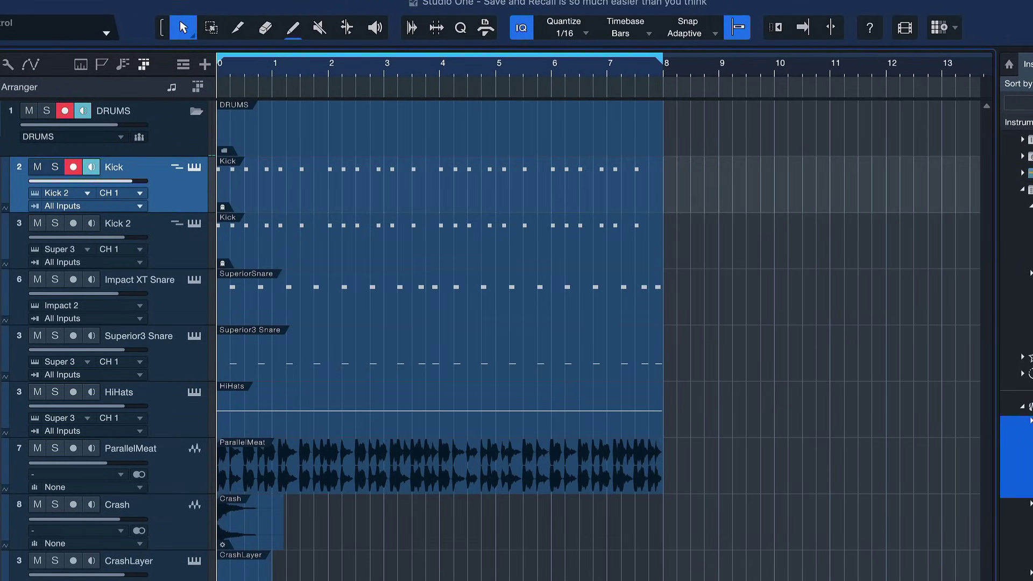
pyautogui.press('space')
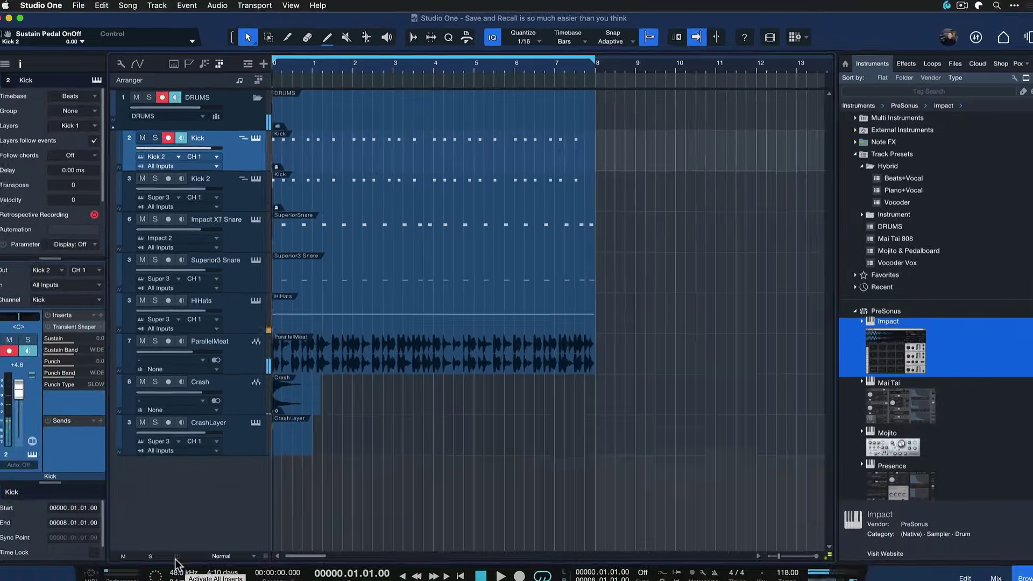
pyautogui.press('F3')
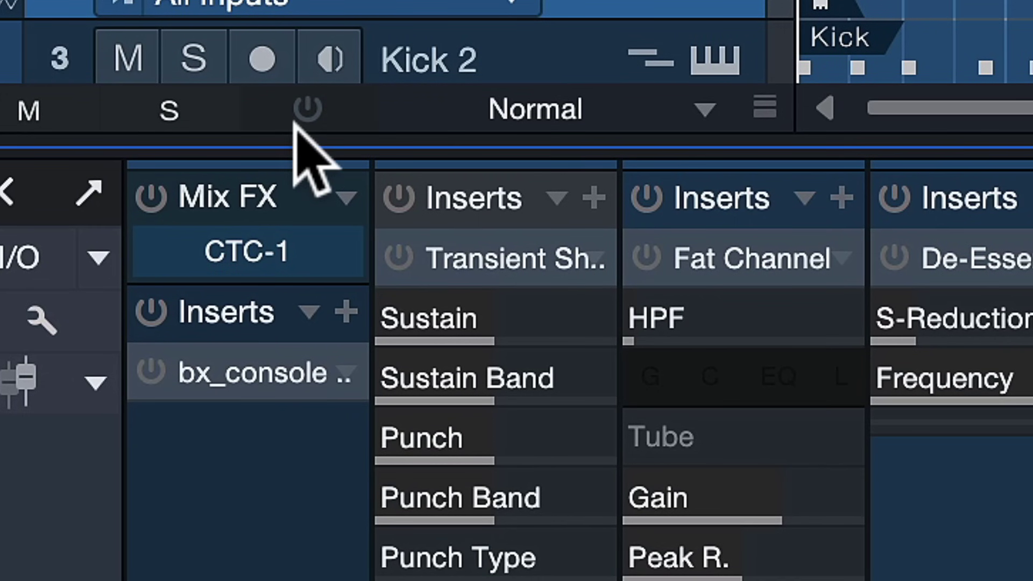
# Step: Switch the insert effects back on and close the Mix console with F3
pyautogui.click(307, 109)
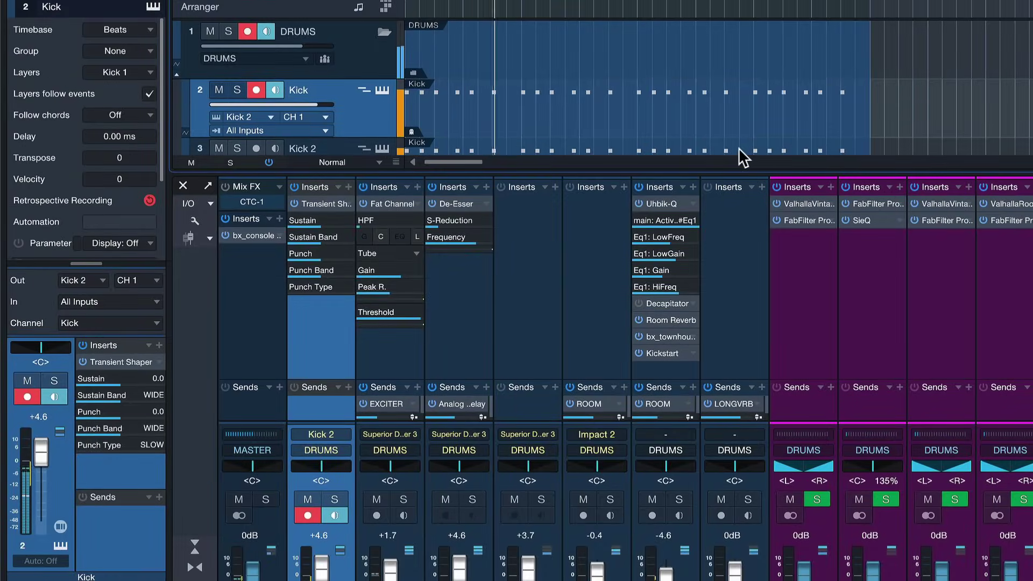
pyautogui.press('F3')
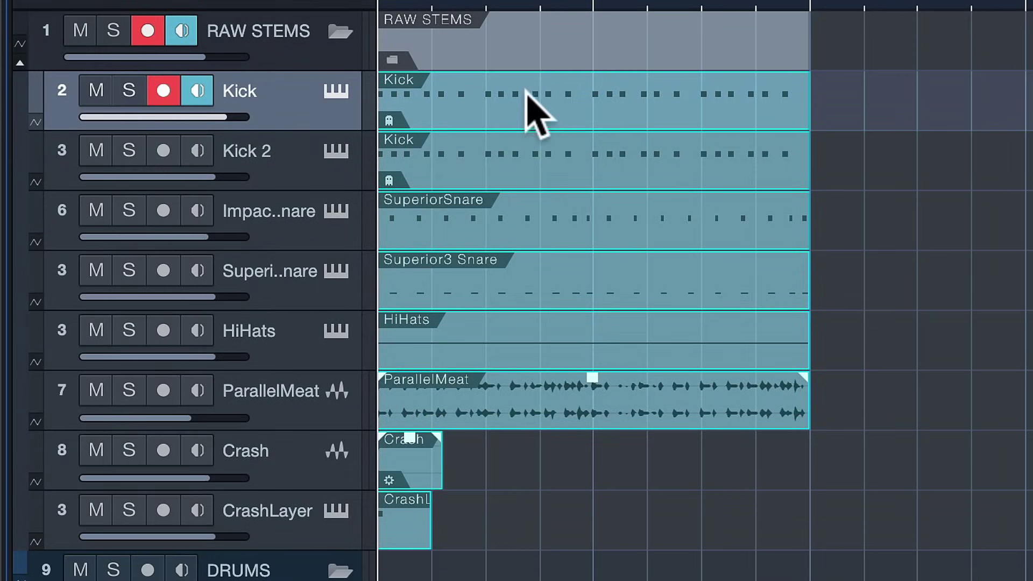
# Step: Drag the raw stem events onto the matching Kick through CrashLayer tracks in the DRUMS folder
pyautogui.moveTo(200, 111); pyautogui.dragTo(194, 320)
pyautogui.moveTo(519, 285); pyautogui.dragTo(560, 129)
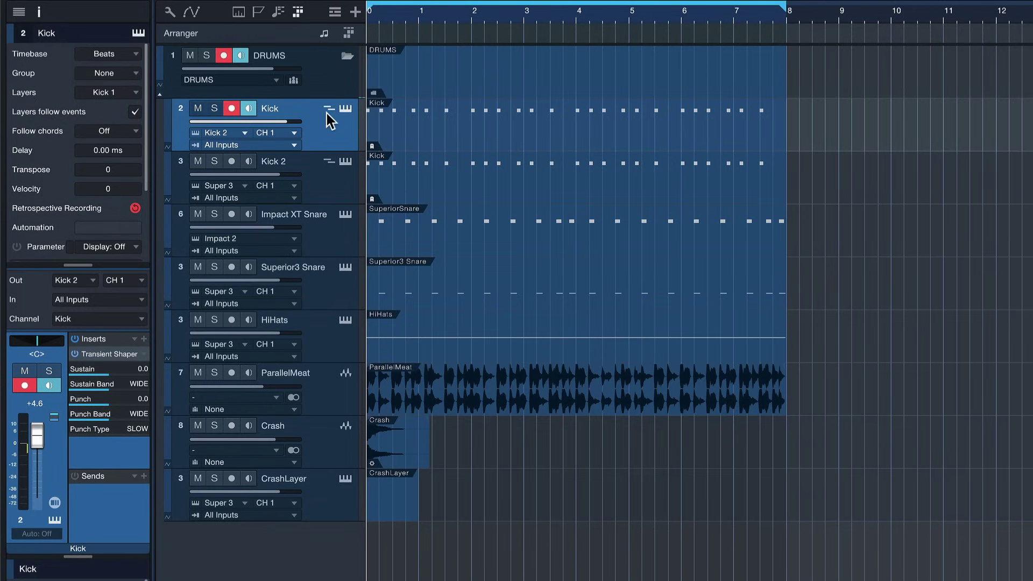
pyautogui.click(329, 108)
pyautogui.click(329, 109)
pyautogui.click(335, 198)
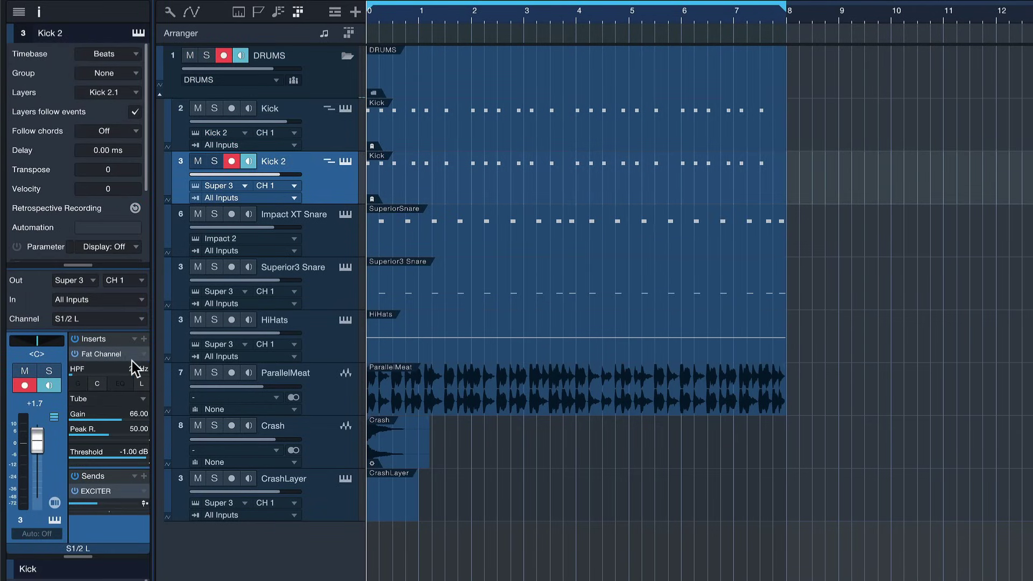
pyautogui.click(319, 229)
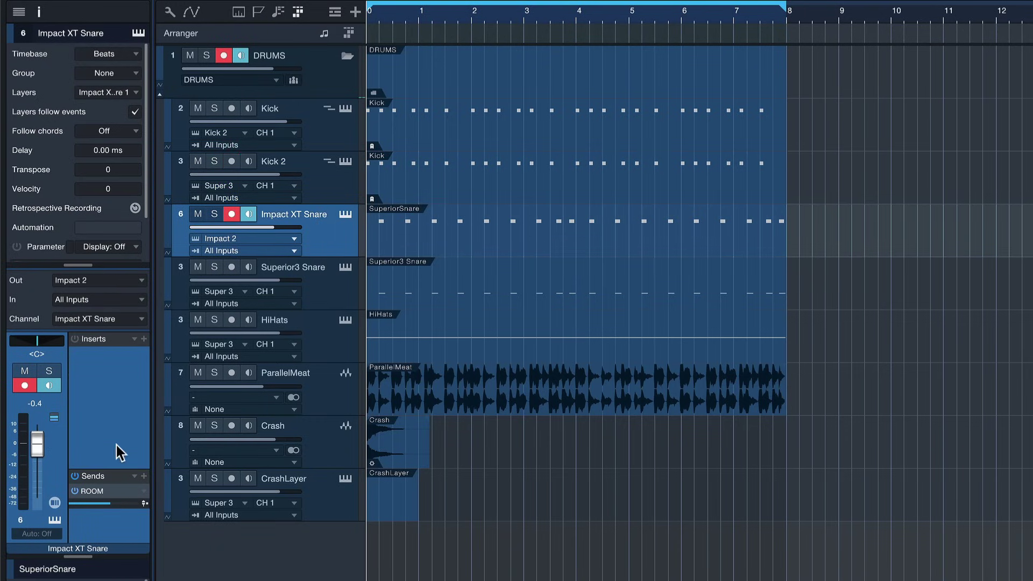
pyautogui.click(330, 344)
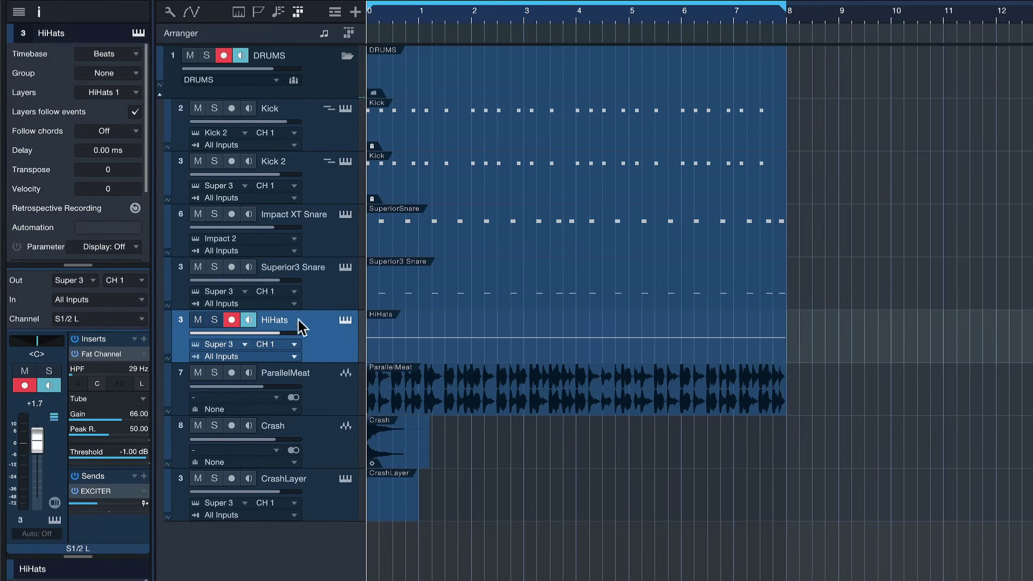
pyautogui.click(325, 277)
pyautogui.click(328, 218)
pyautogui.click(326, 171)
pyautogui.click(325, 116)
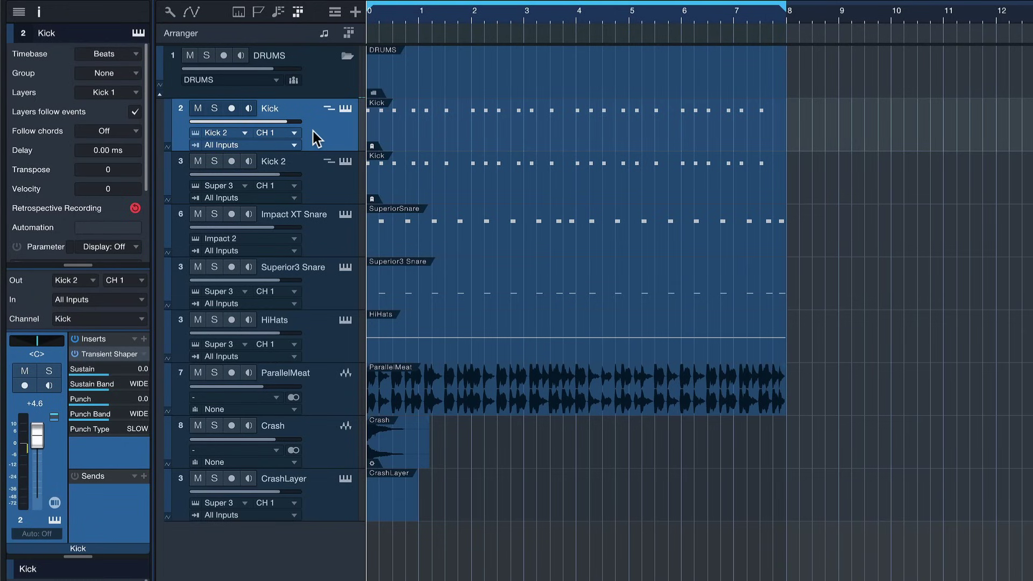
# Step: Store the Kick track under Track Presets as Kick, then drag that preset back into the Arranger
pyautogui.moveTo(313, 131); pyautogui.dragTo(885, 560)
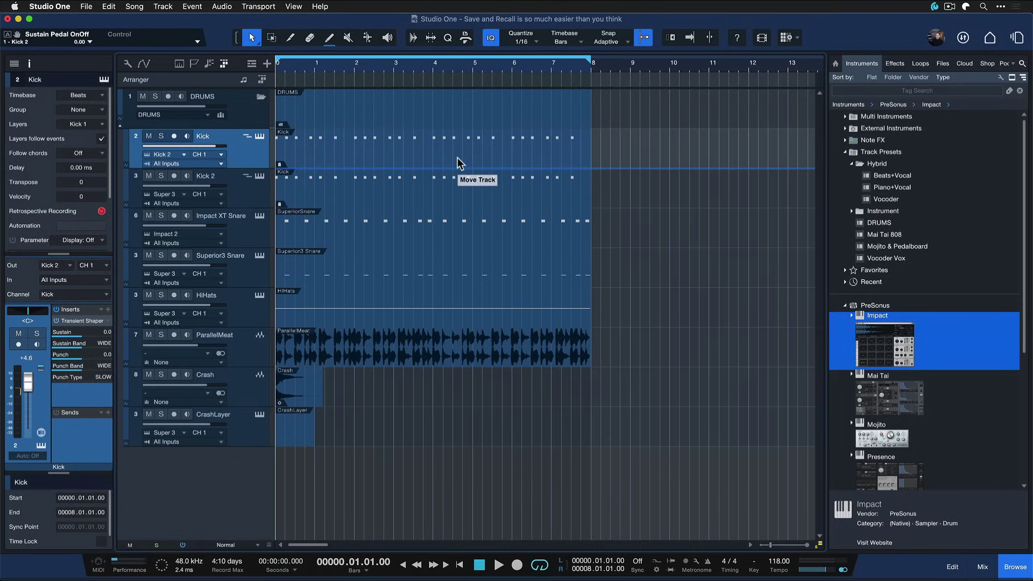
pyautogui.moveTo(968, 302); pyautogui.dragTo(903, 338)
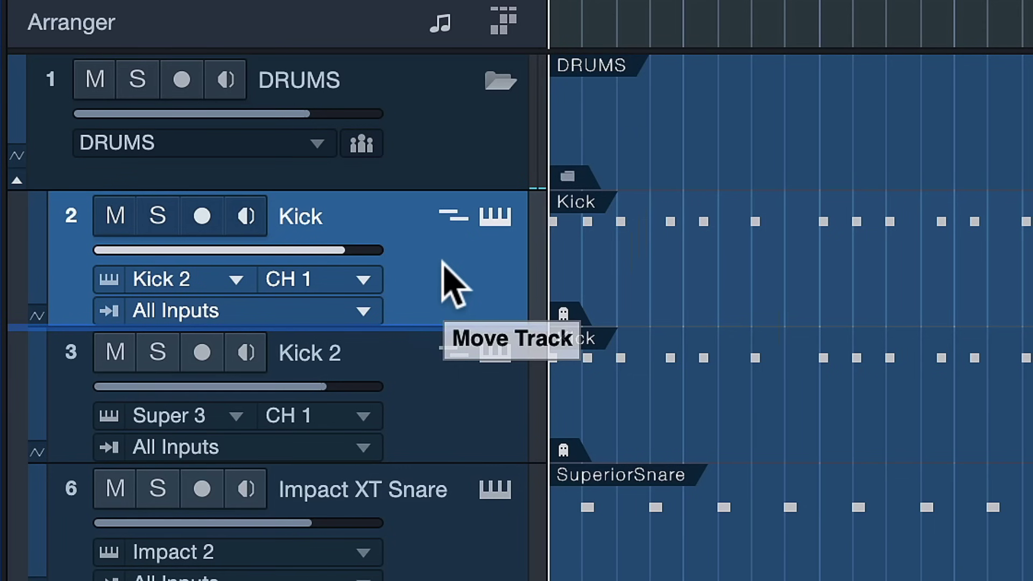
pyautogui.moveTo(429, 268); pyautogui.dragTo(851, 525)
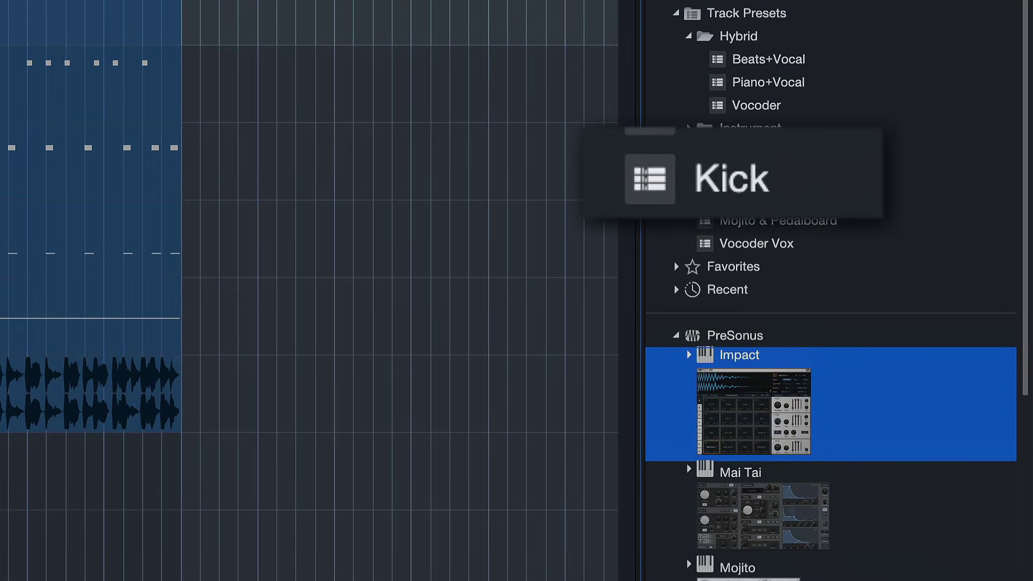
pyautogui.click(755, 178)
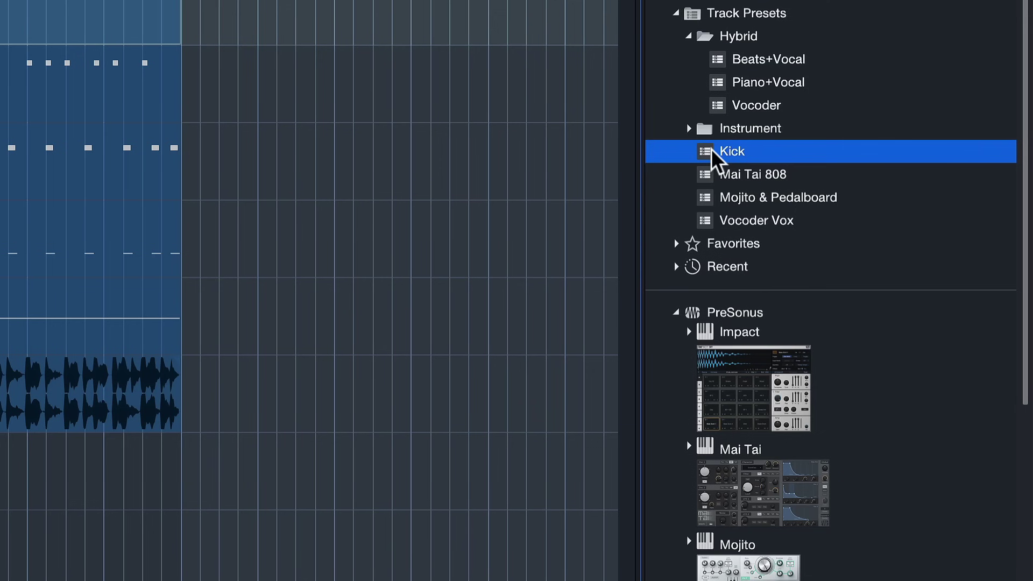
pyautogui.moveTo(712, 152); pyautogui.dragTo(165, 580)
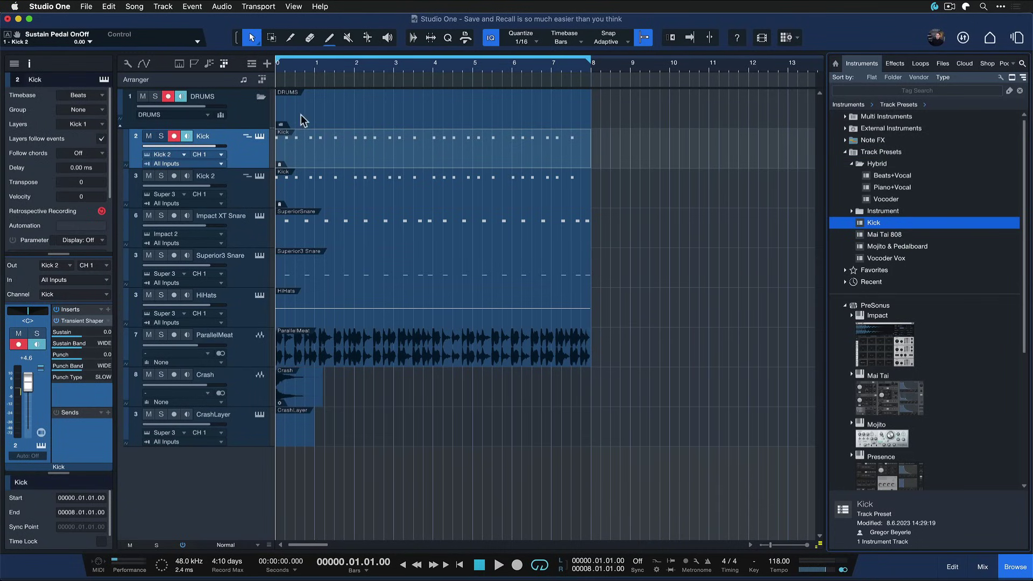
# Step: Select the DRUMS folder, turn off record and monitor on its tracks, and close the mixer
pyautogui.click(242, 111)
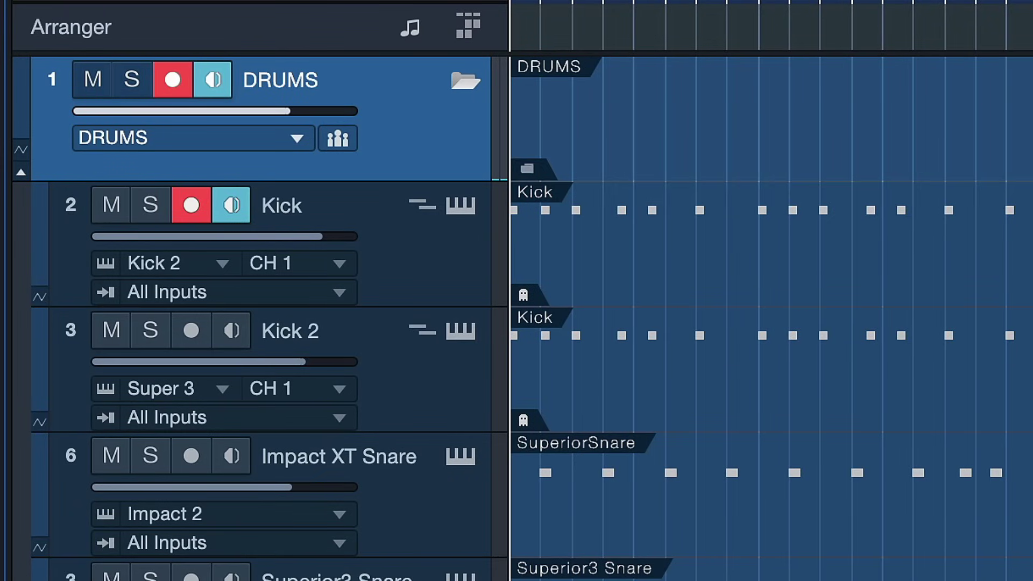
pyautogui.click(205, 205)
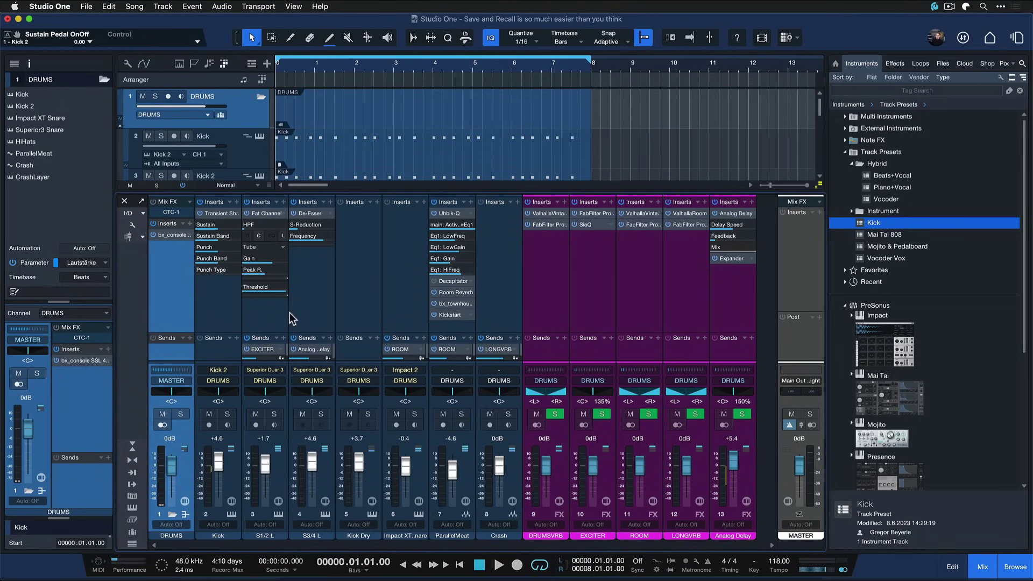
pyautogui.press('F3')
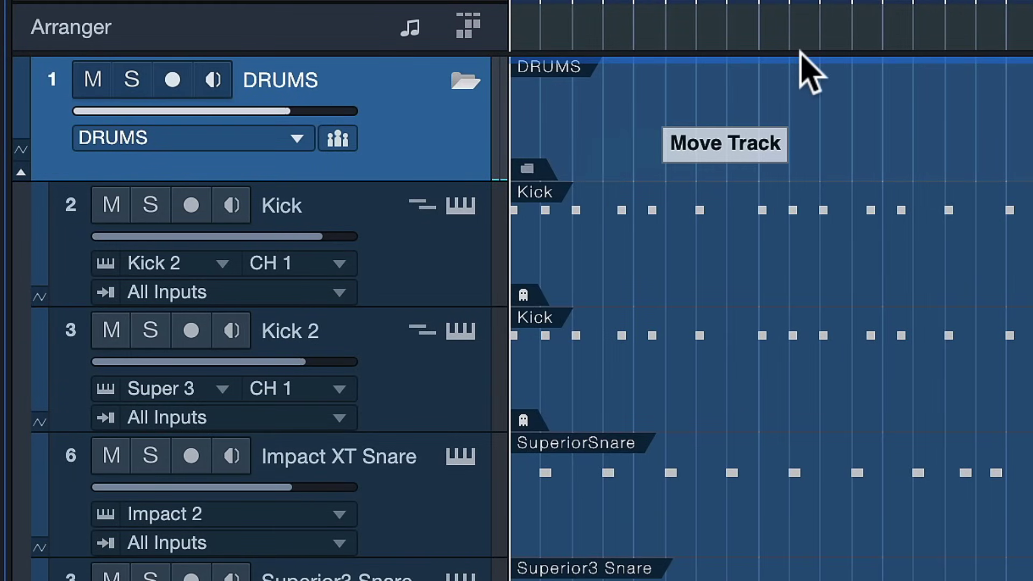
# Step: Save the DRUMS folder track into Instruments > Track Presets as DRUMS and view its details
pyautogui.moveTo(801, 59); pyautogui.dragTo(818, 487)
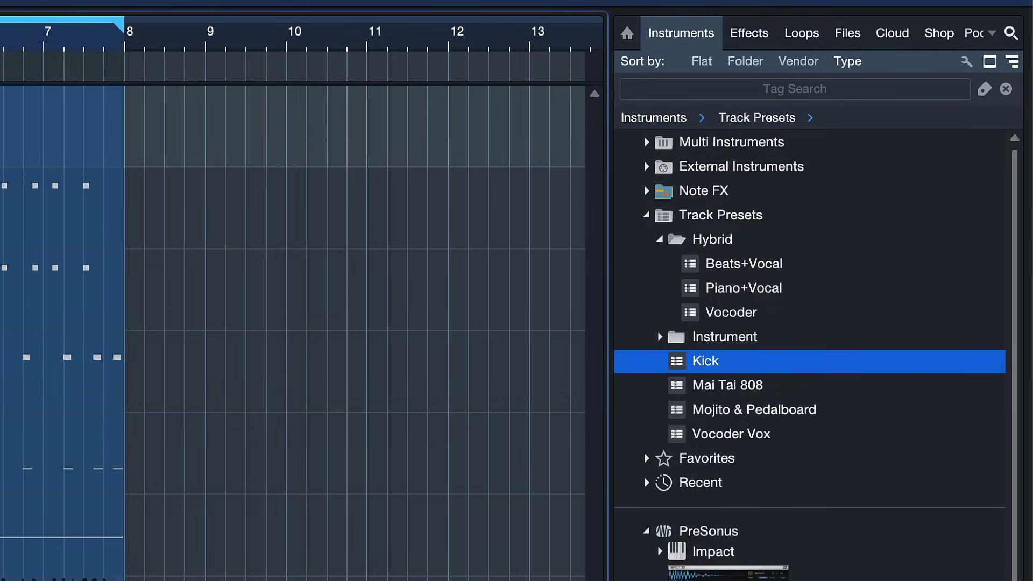
pyautogui.click(737, 32)
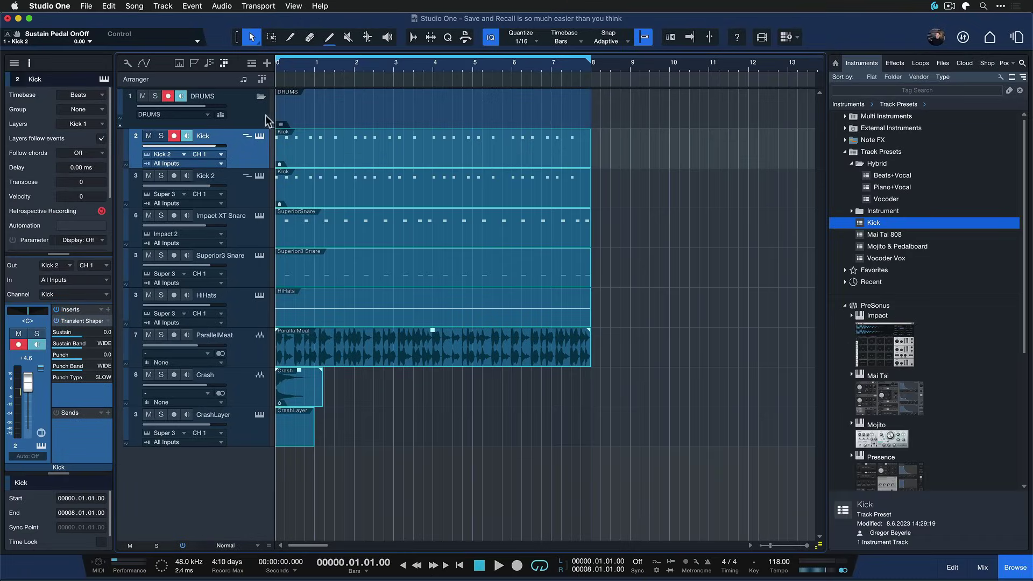
pyautogui.click(258, 115)
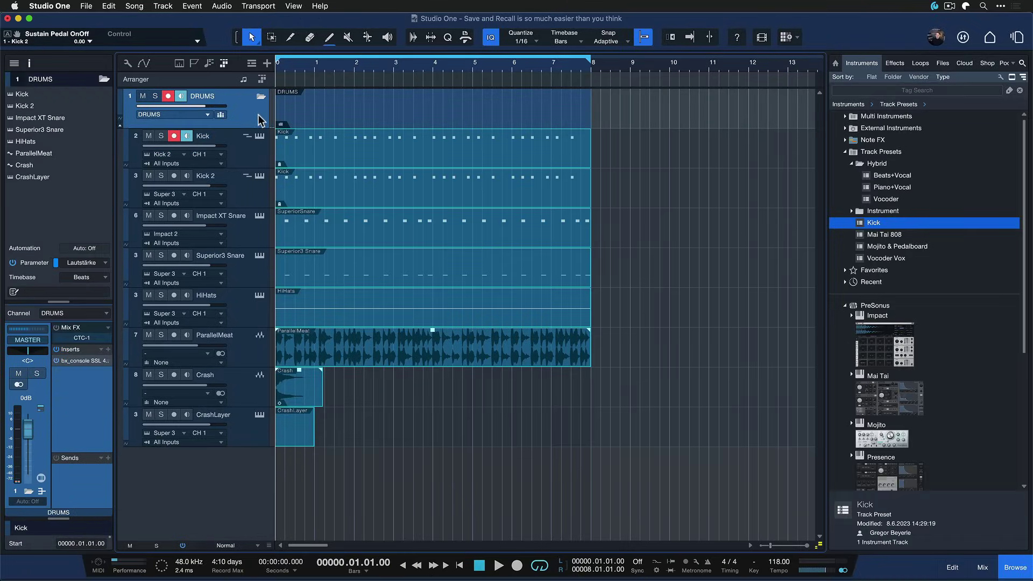
pyautogui.moveTo(876, 127); pyautogui.dragTo(942, 307)
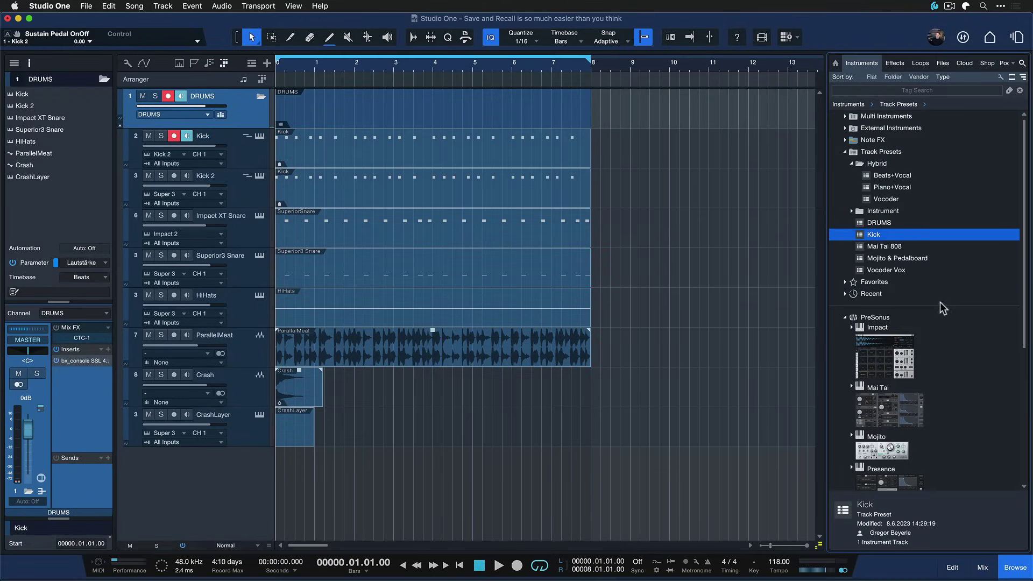
pyautogui.click(879, 224)
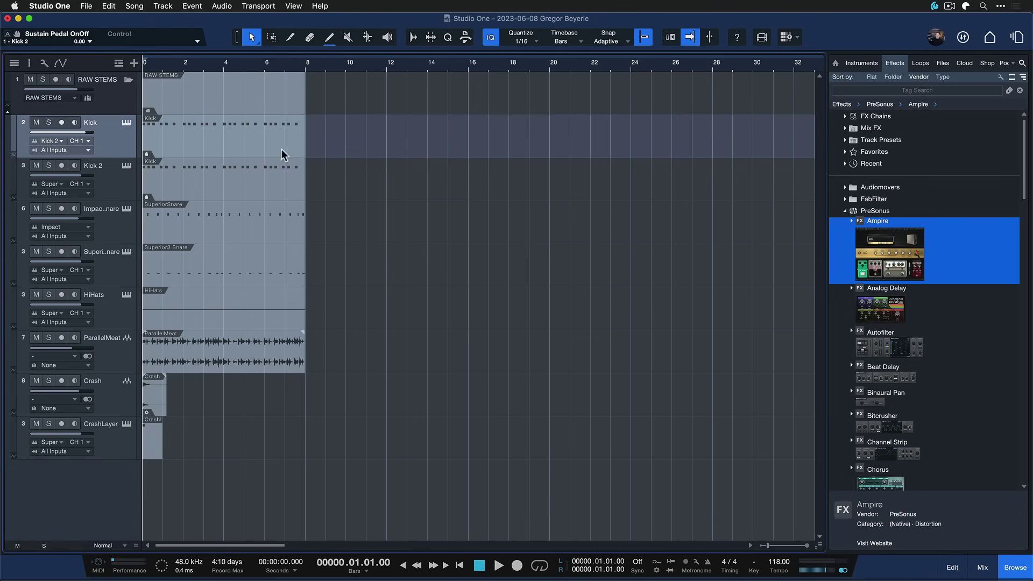
# Step: Zoom the Arranger in on the RAW STEMS events and open the Mix console with F3
pyautogui.moveTo(347, 122); pyautogui.dragTo(221, 411)
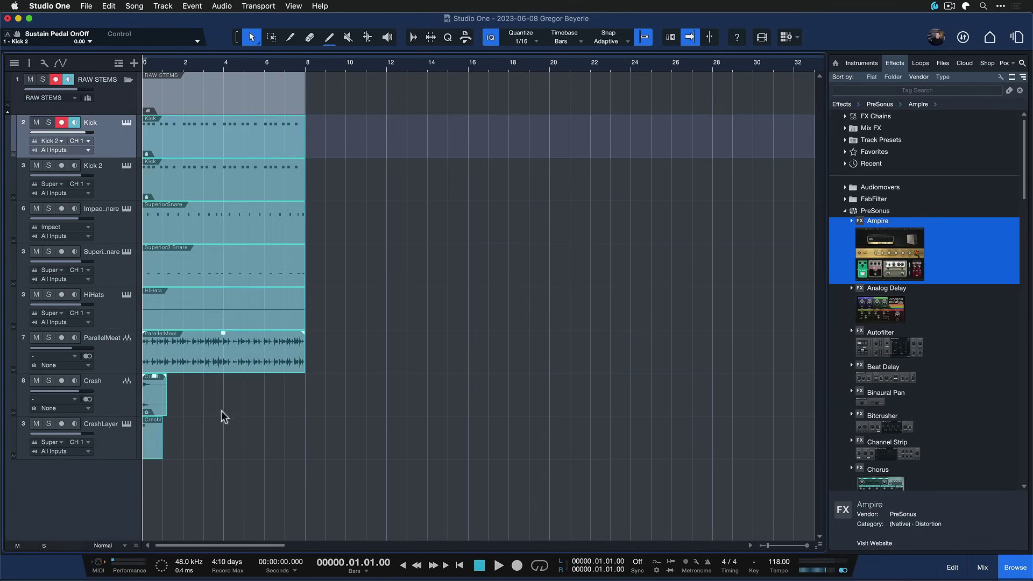
pyautogui.click(430, 316)
pyautogui.press('e')
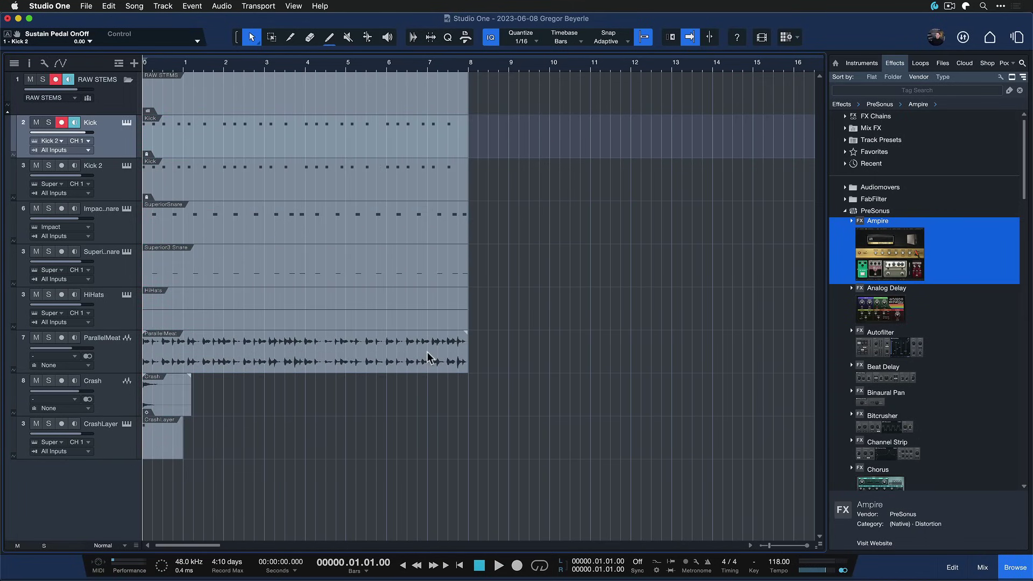
pyautogui.press('F3')
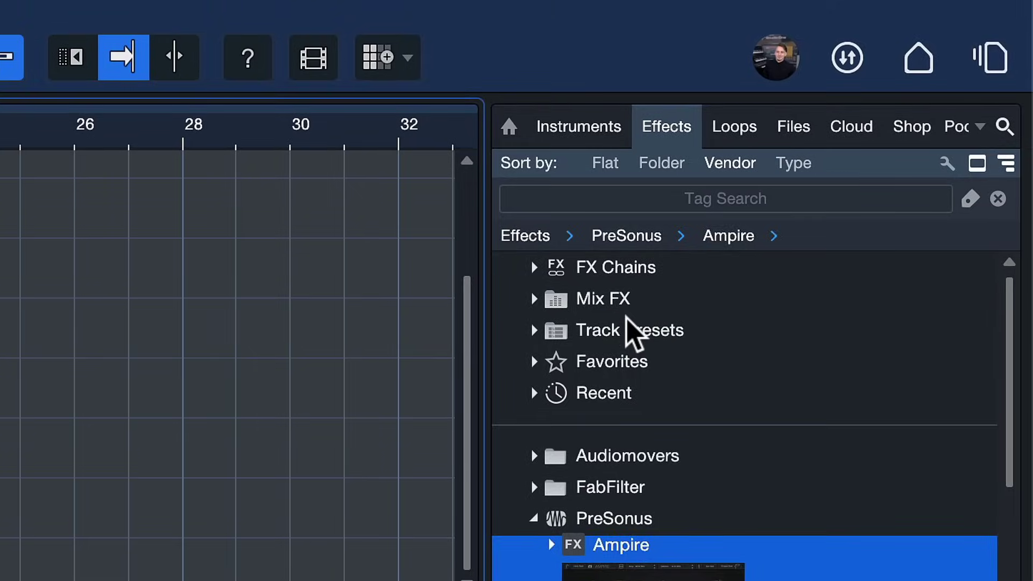
# Step: Drag the DRUMS track preset into the Arranger, adding its folder below RAW STEMS
pyautogui.click(568, 331)
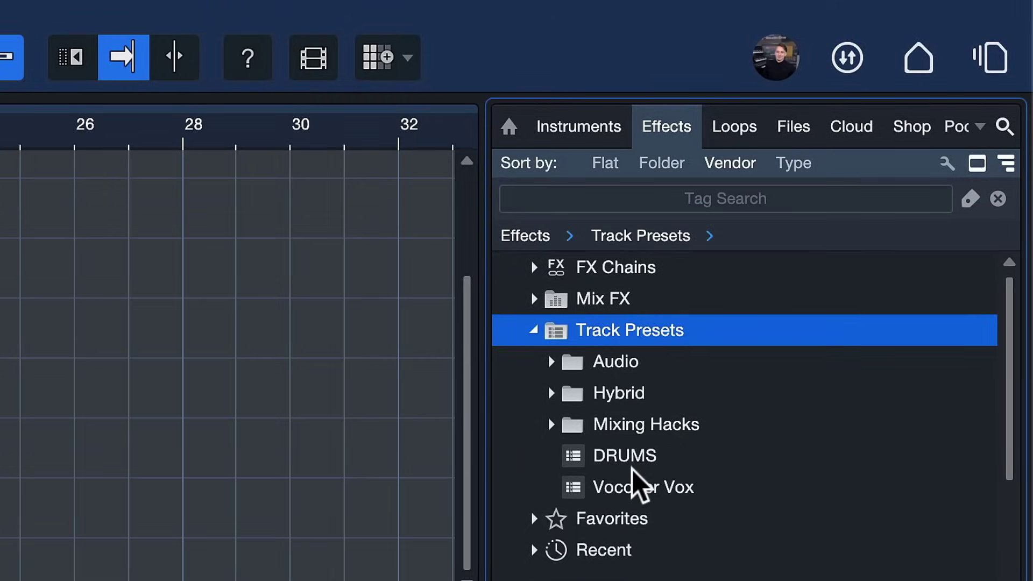
pyautogui.click(643, 455)
pyautogui.moveTo(644, 455); pyautogui.dragTo(380, 539)
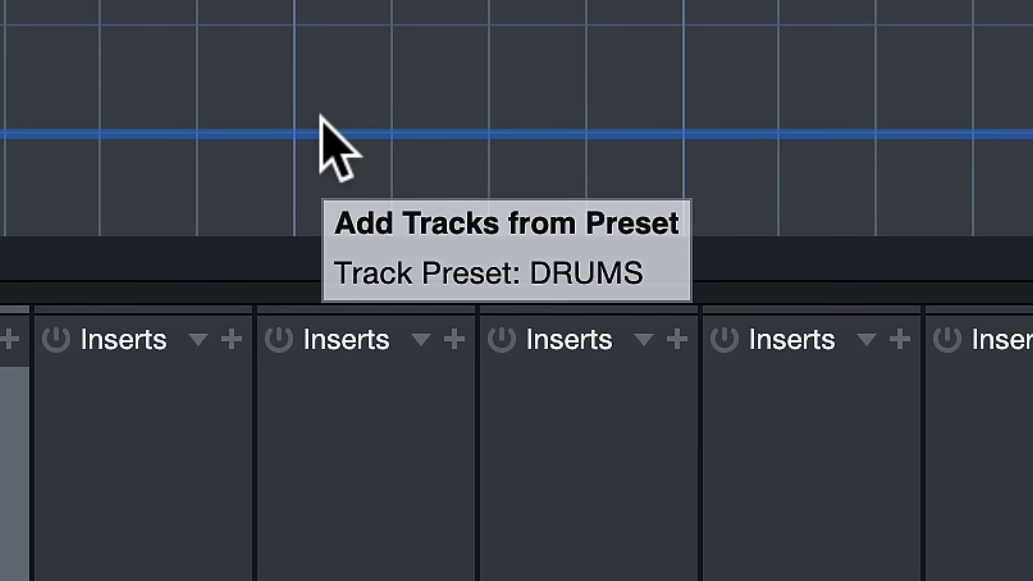
pyautogui.moveTo(321, 116); pyautogui.dragTo(350, 142)
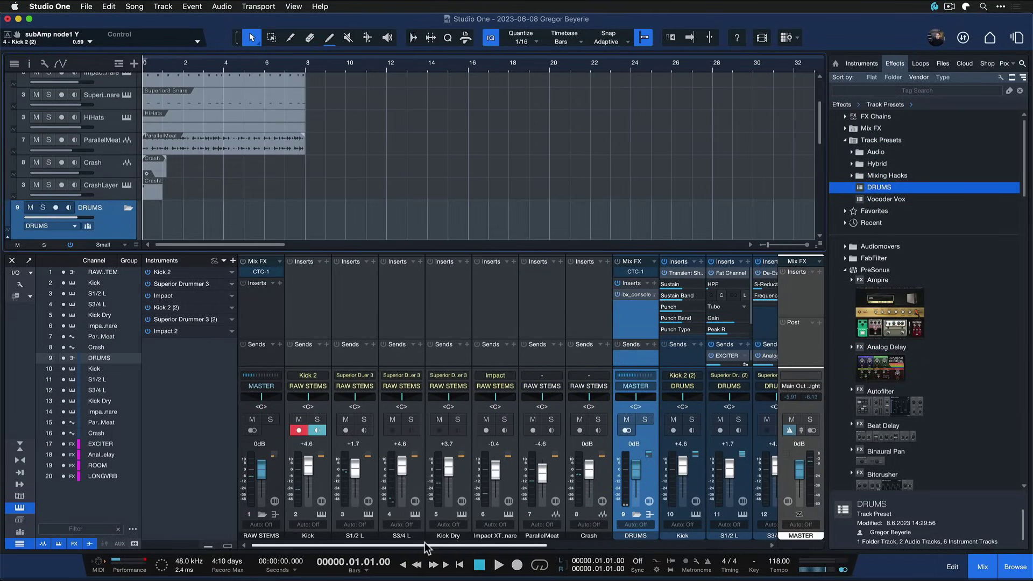
pyautogui.moveTo(431, 548); pyautogui.dragTo(622, 528)
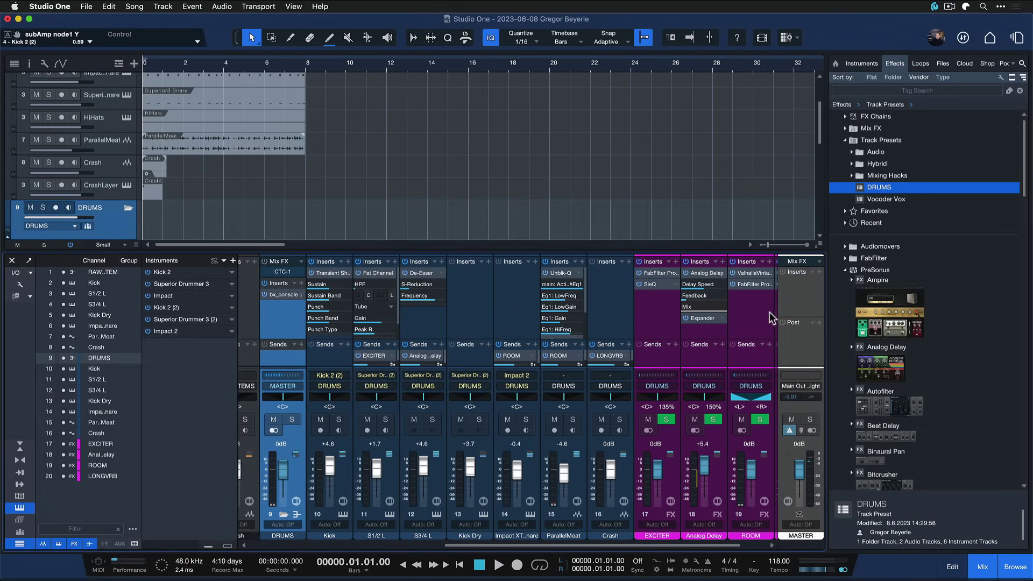
# Step: Hide the mixer's Instruments and channel list panels, then close the mixer
pyautogui.click(16, 509)
pyautogui.click(16, 545)
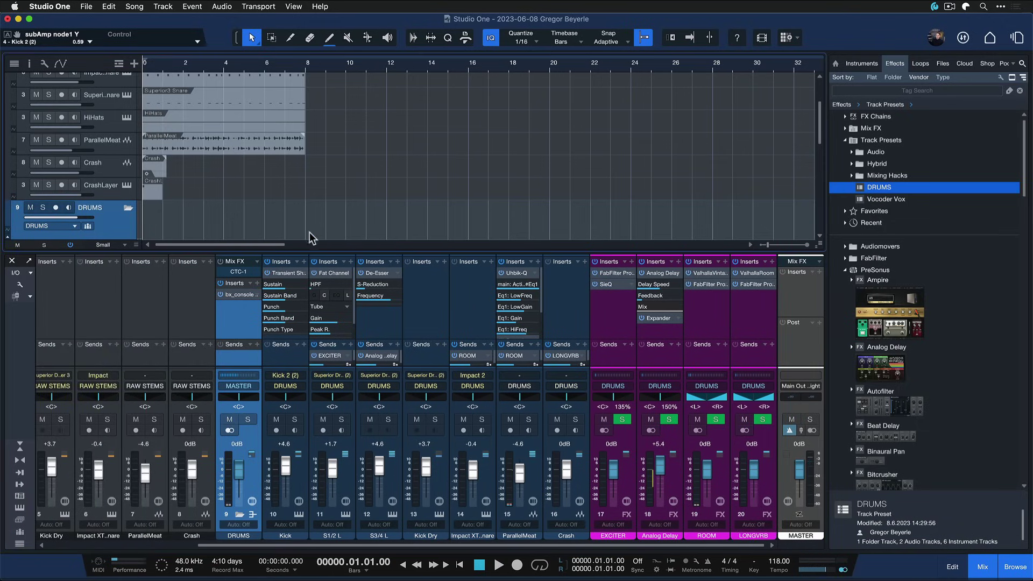
pyautogui.press('F3')
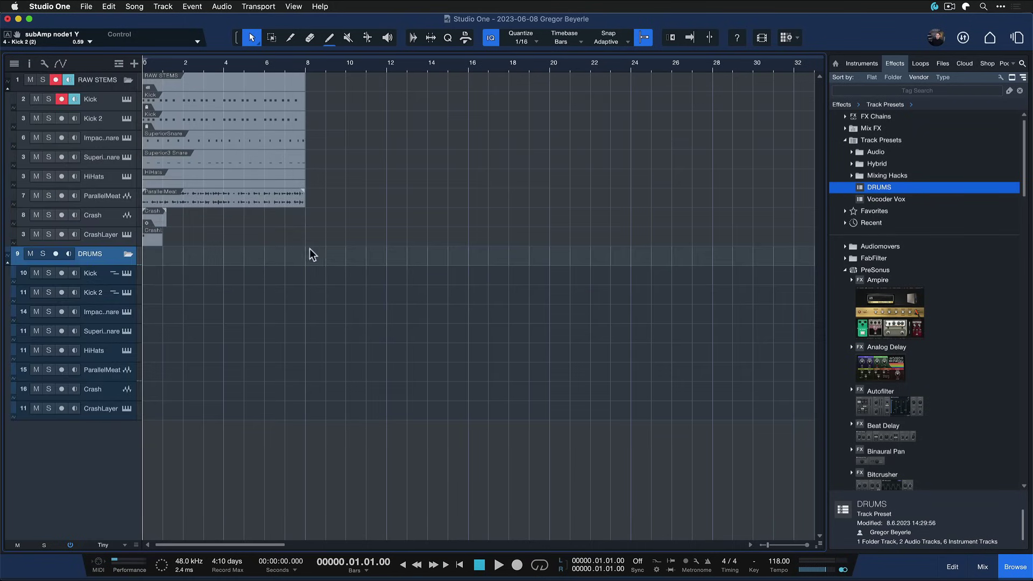
# Step: Move all raw stem events onto the matching DRUMS folder tracks and check them playing in the mixer
pyautogui.click(210, 106)
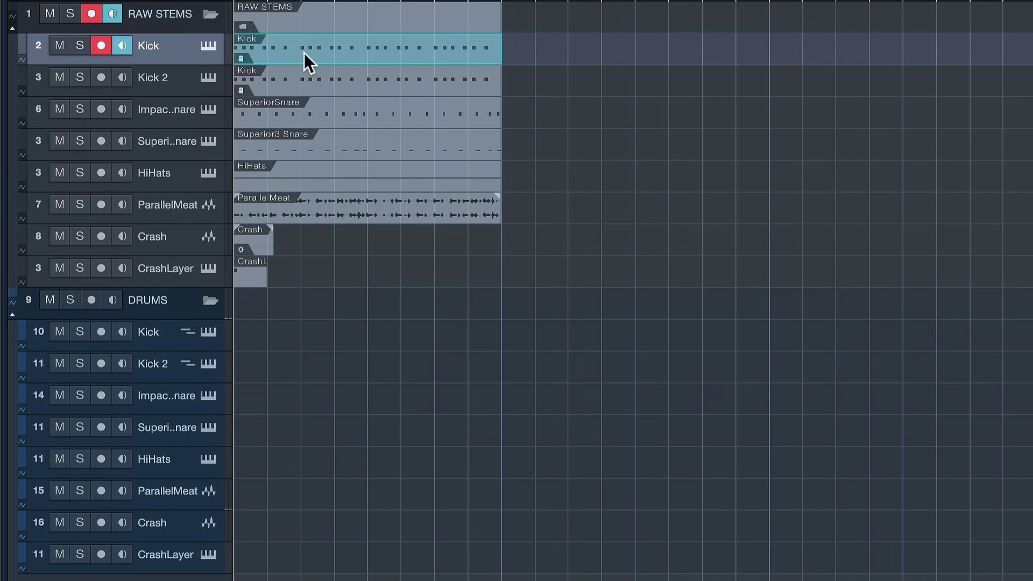
pyautogui.click(197, 347)
pyautogui.press('Down')
pyautogui.press('Down')
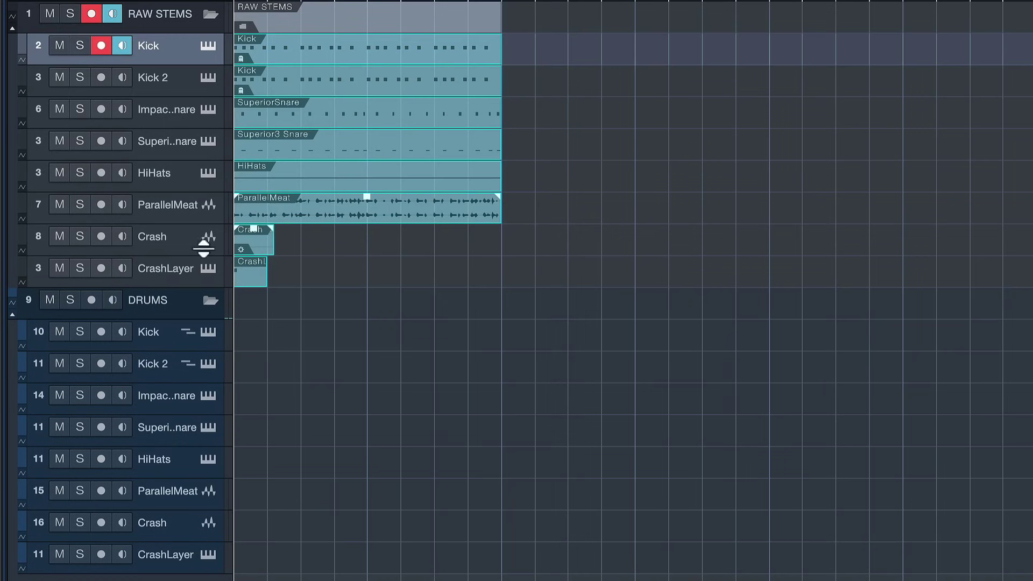
pyautogui.moveTo(273, 202); pyautogui.dragTo(245, 491)
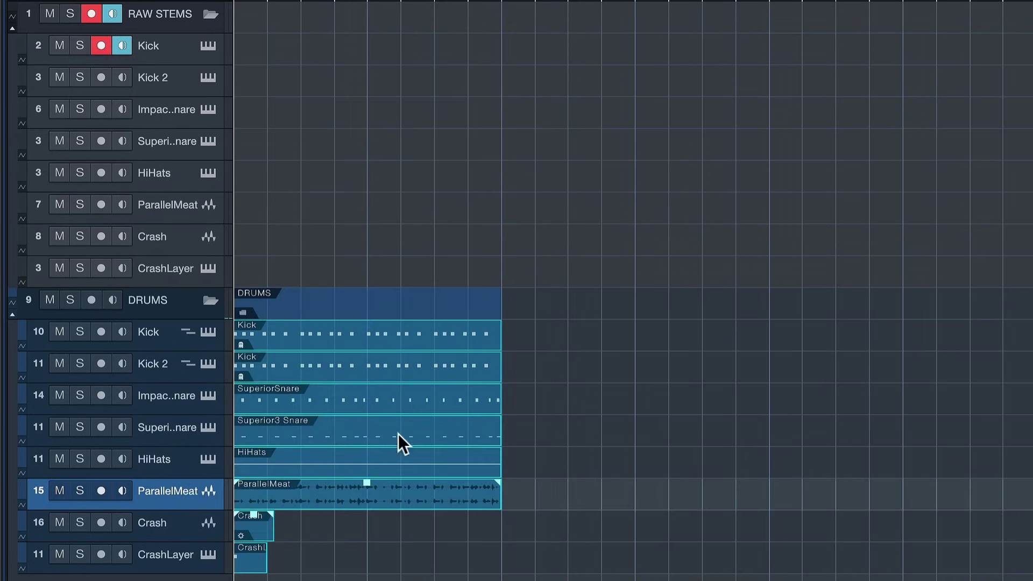
pyautogui.moveTo(610, 351); pyautogui.dragTo(152, 580)
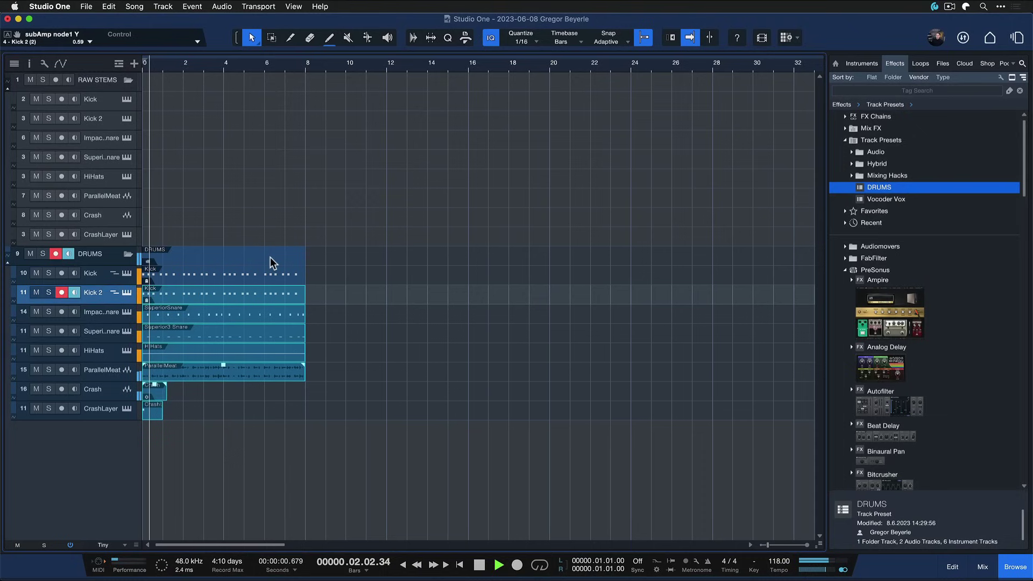
pyautogui.press('F3')
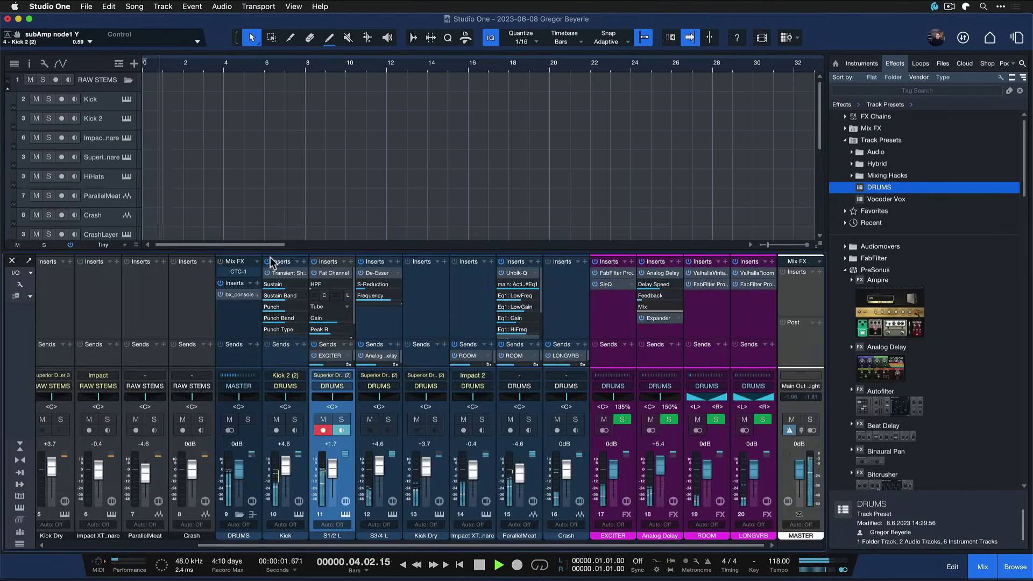
pyautogui.press('F3')
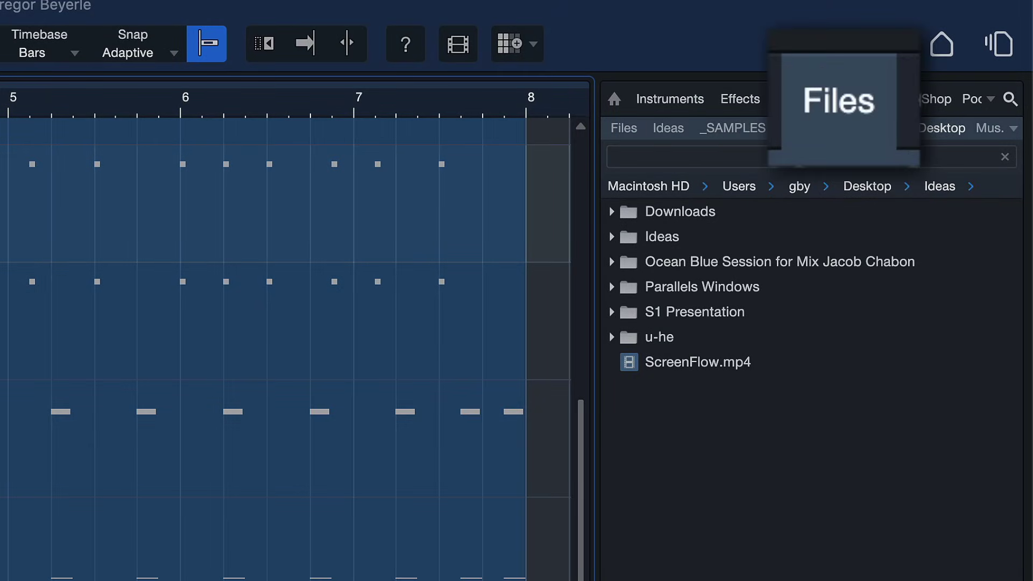
# Step: Drag the Kick event from track 10 into Files > Ideas as Kick.musicloop
pyautogui.scroll(5, 102, 540)
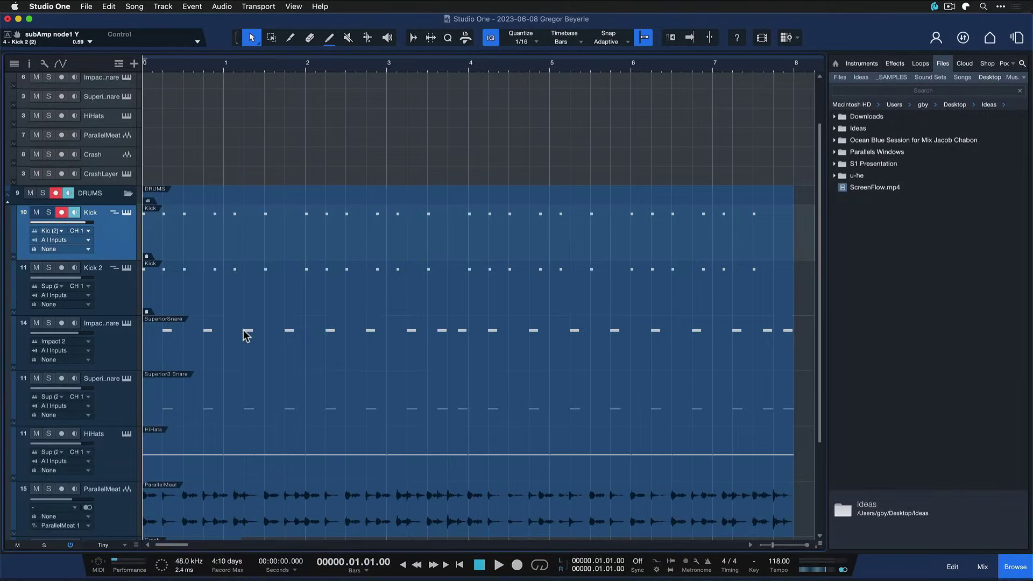
pyautogui.scroll(-3, 246, 335)
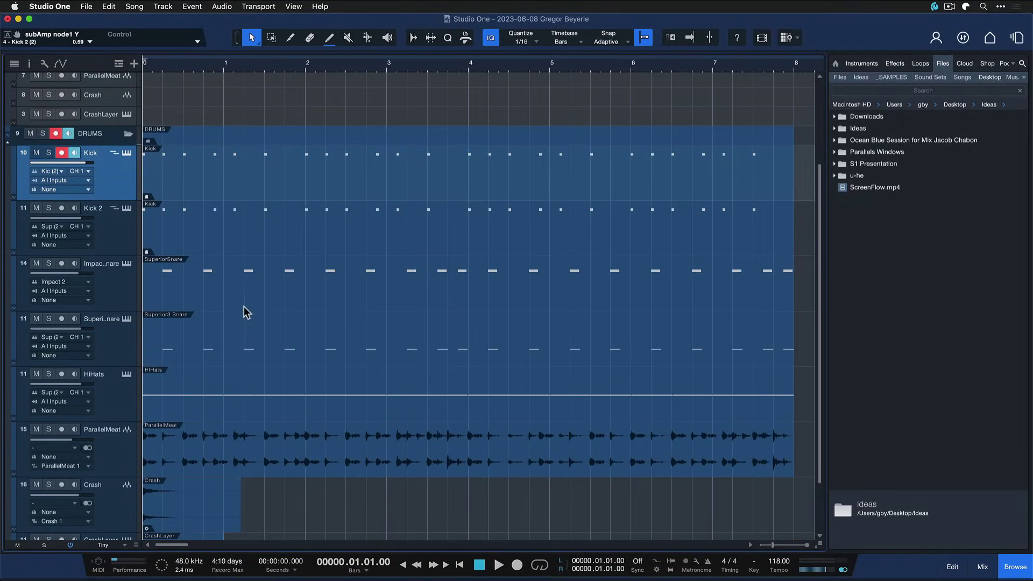
pyautogui.click(245, 199)
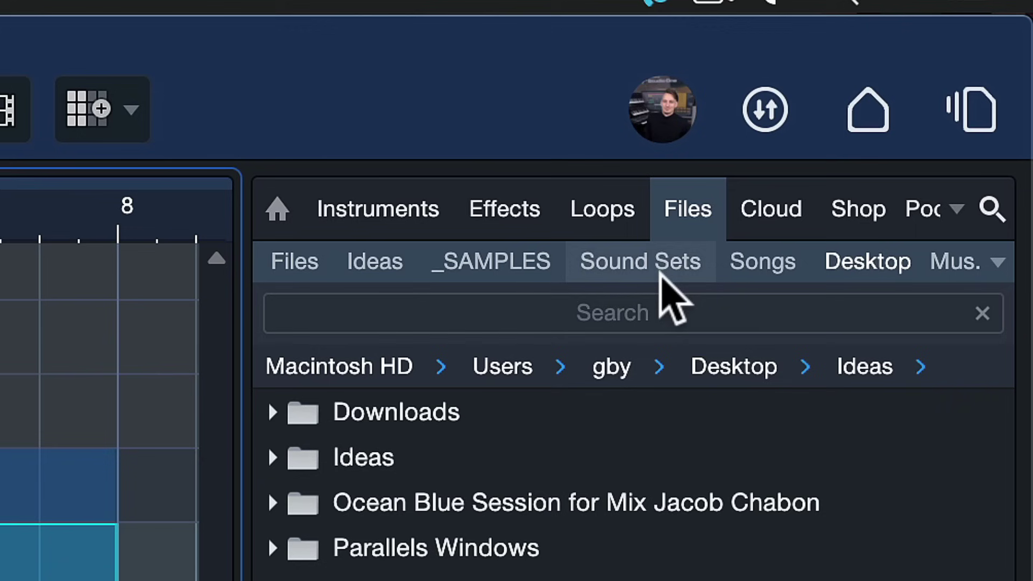
pyautogui.doubleClick(318, 457)
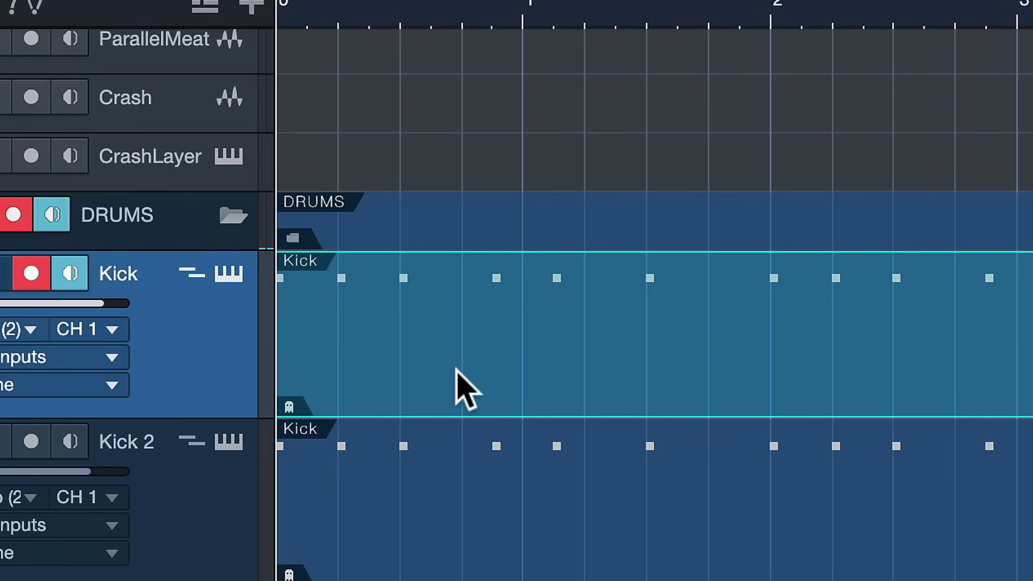
pyautogui.moveTo(457, 372); pyautogui.dragTo(580, 350)
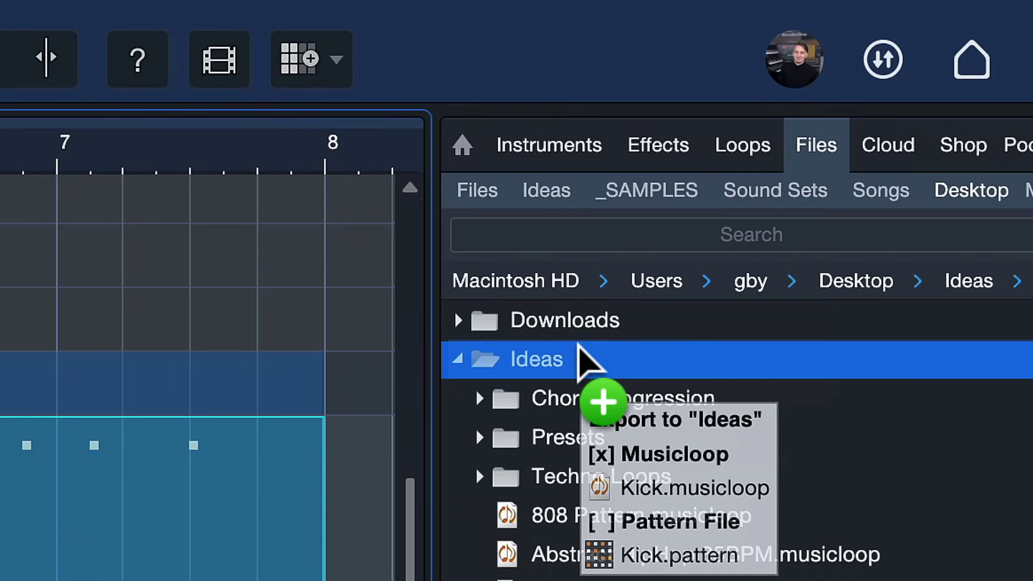